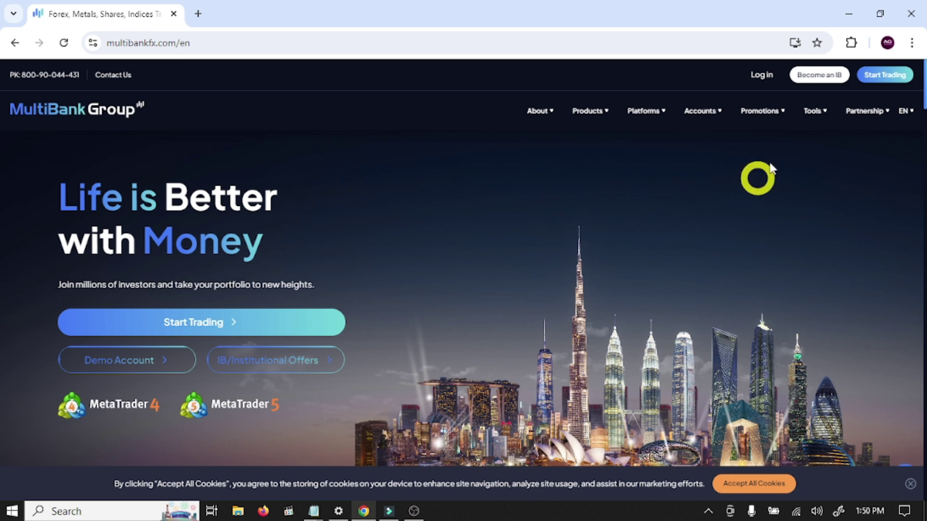
# Open the live-account sign-up form and autofill the first name, last name and e-mail
pyautogui.click(883, 76)
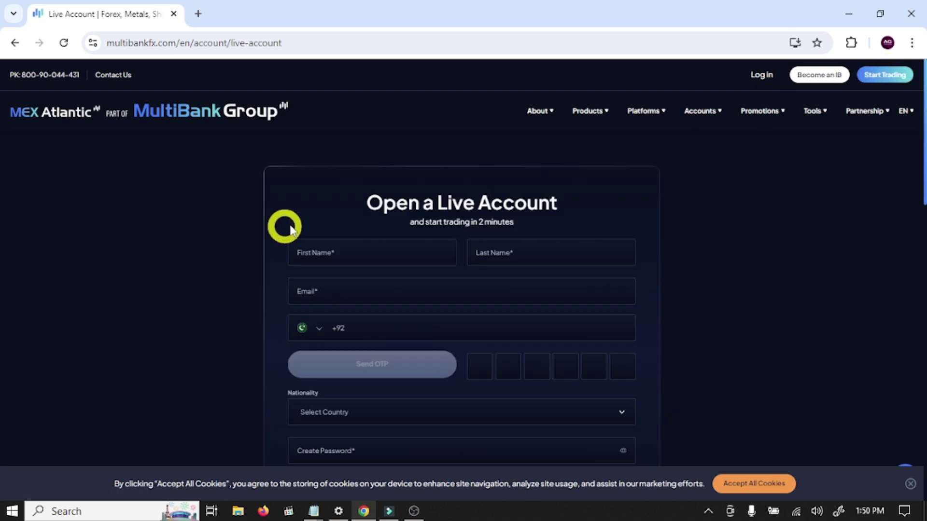
pyautogui.scroll(-2, 470, 244)
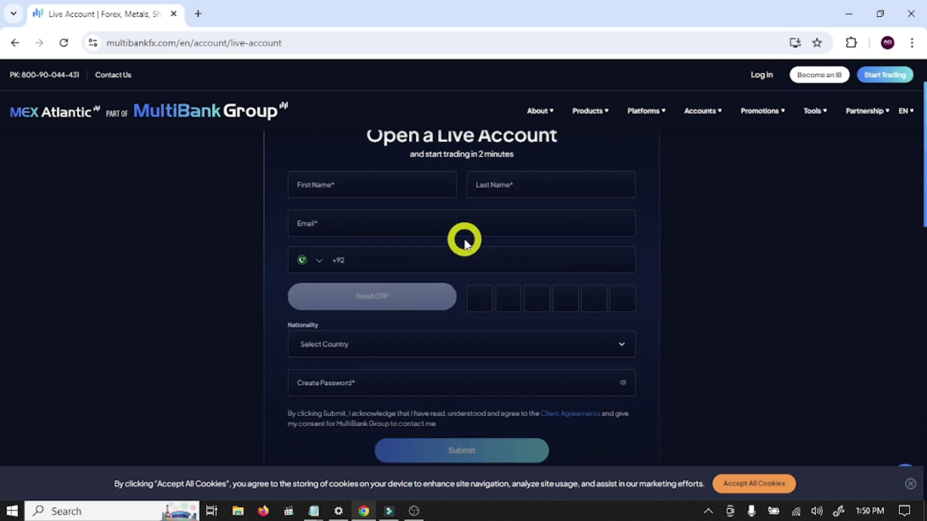
pyautogui.click(411, 183)
pyautogui.click(410, 219)
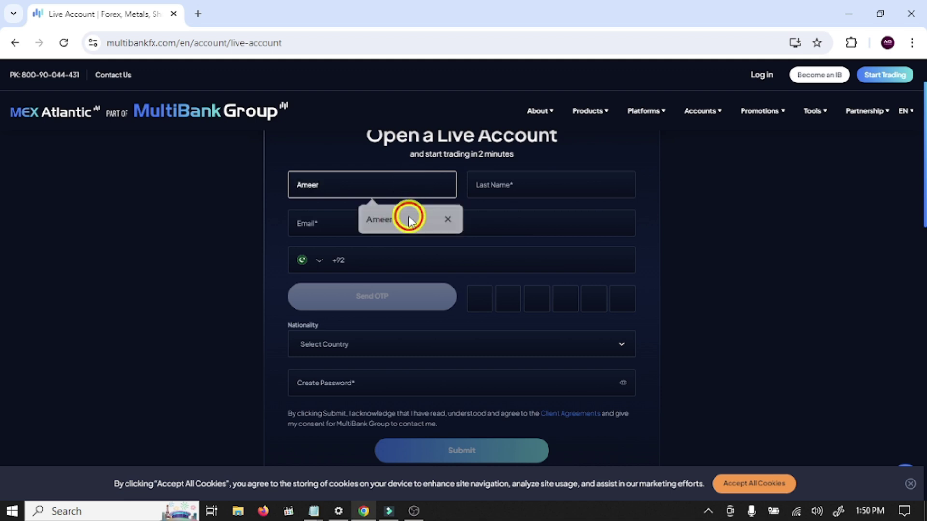
pyautogui.click(530, 184)
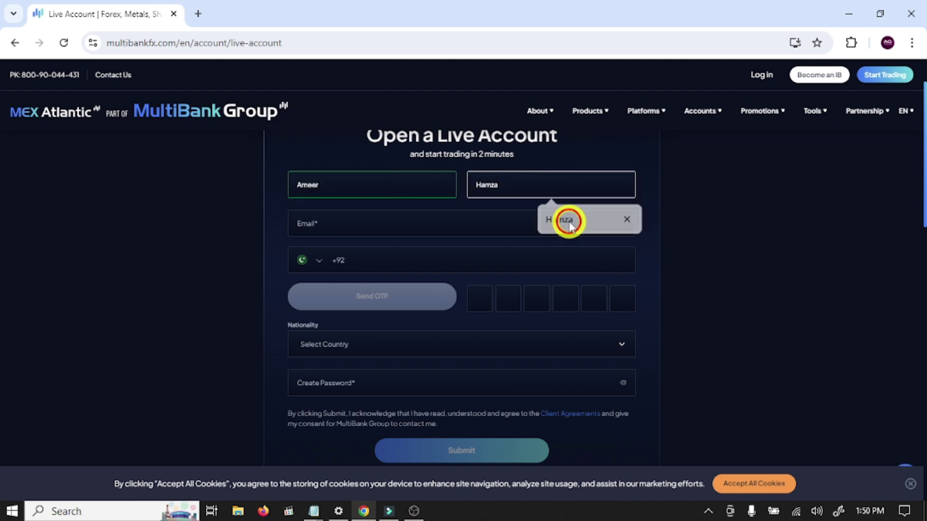
pyautogui.click(568, 220)
pyautogui.click(416, 226)
pyautogui.click(422, 255)
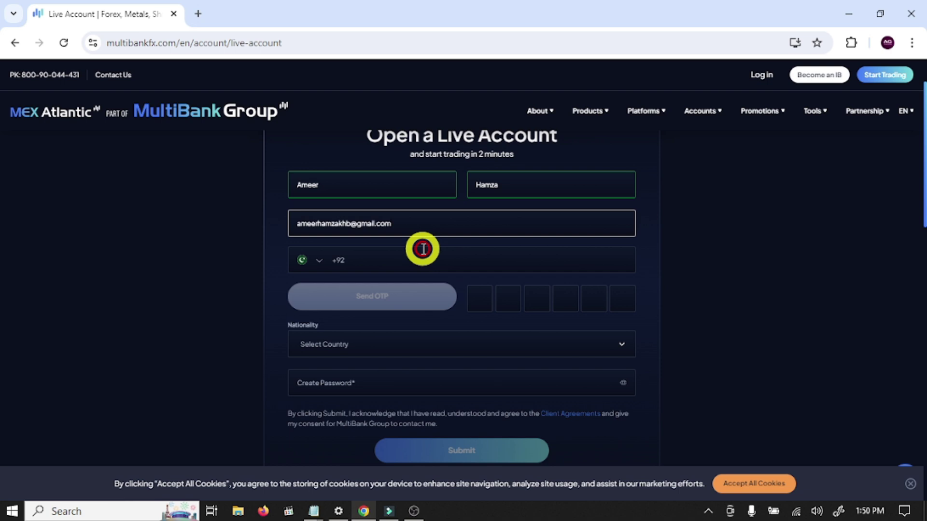
# Enter the phone number, request a one-time code and type the received verification code
pyautogui.click(412, 259)
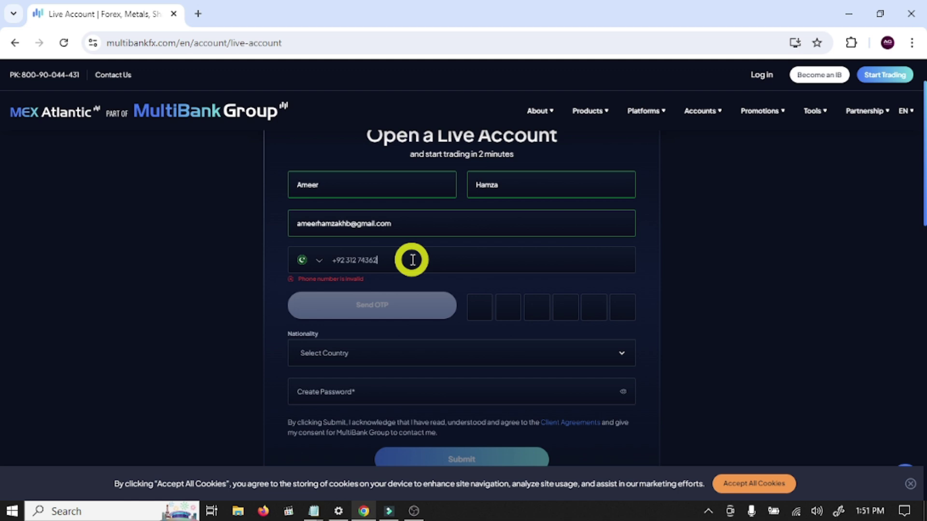
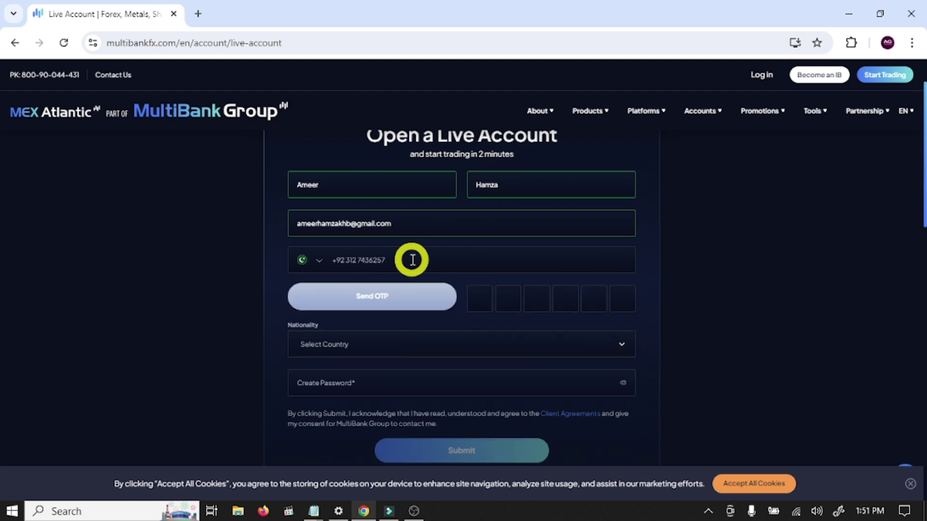
pyautogui.click(380, 301)
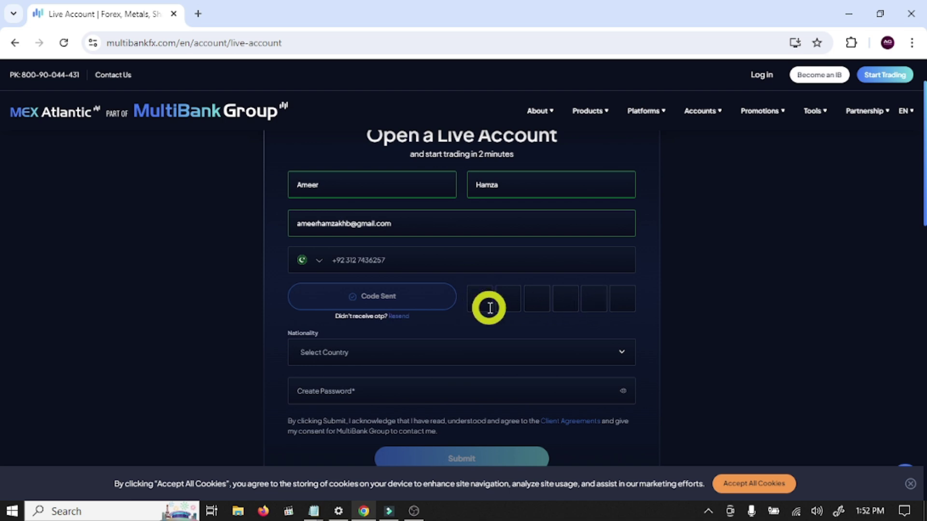
pyautogui.click(487, 298)
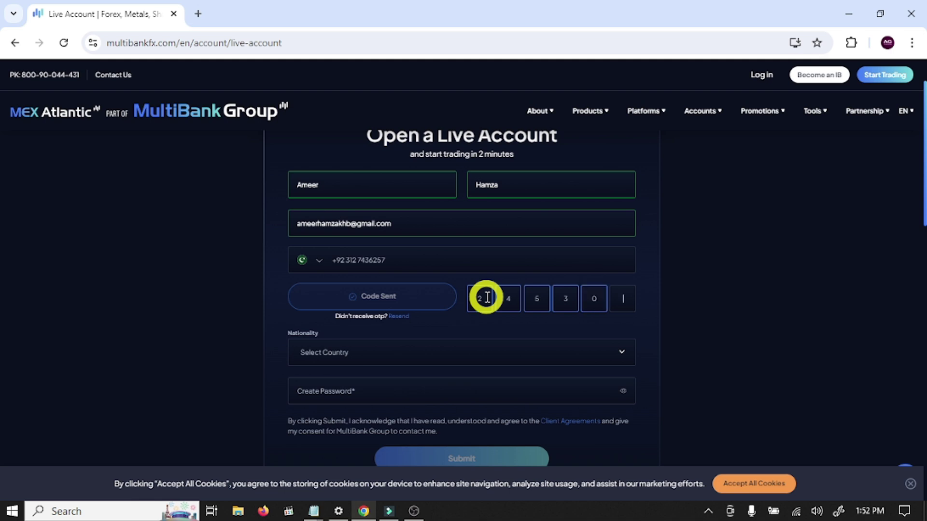
pyautogui.write('1')
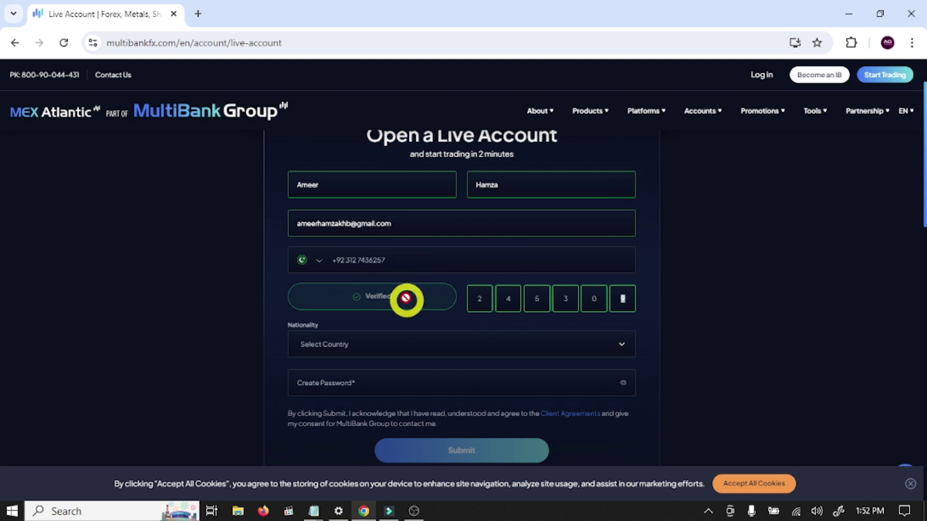
# Set the nationality to Pakistan
pyautogui.scroll(-3, 405, 299)
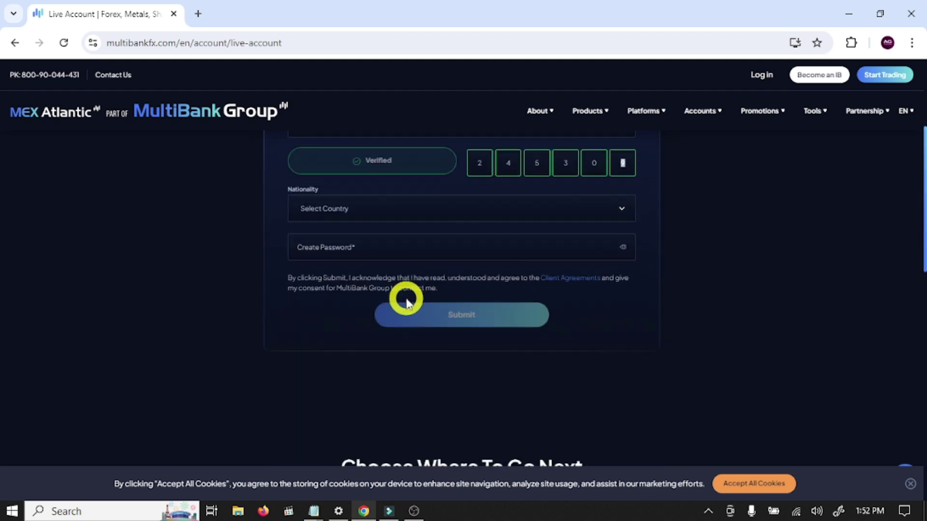
pyautogui.click(396, 217)
pyautogui.write('paki')
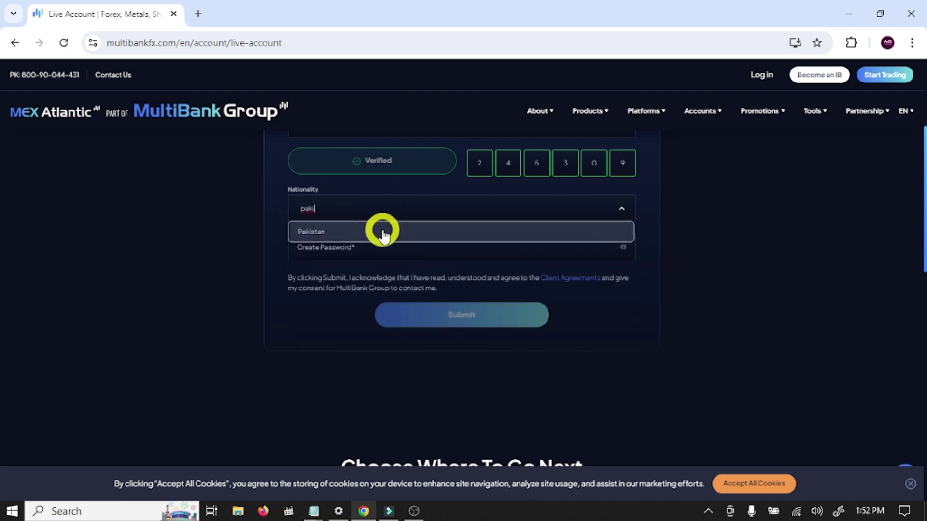
pyautogui.click(381, 231)
# Enter an account password in Create Password and dismiss the browser's password suggestions
pyautogui.click(372, 243)
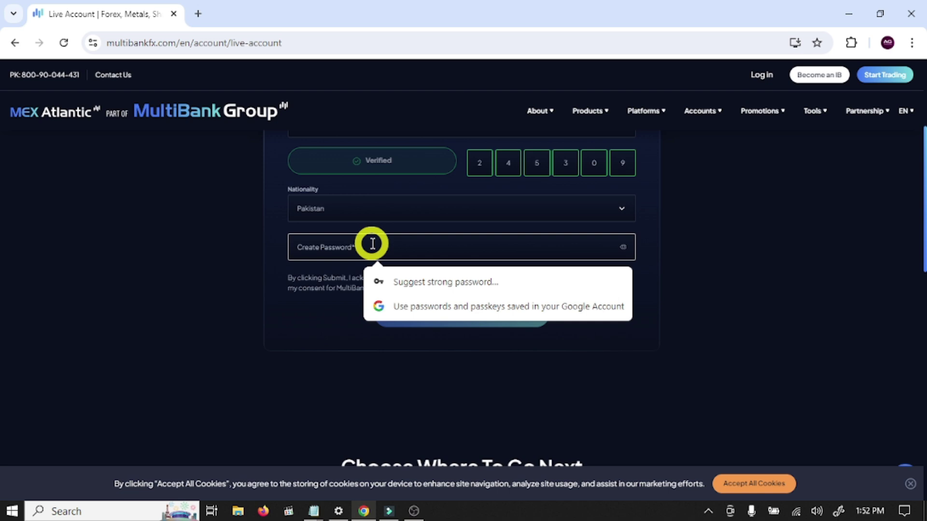
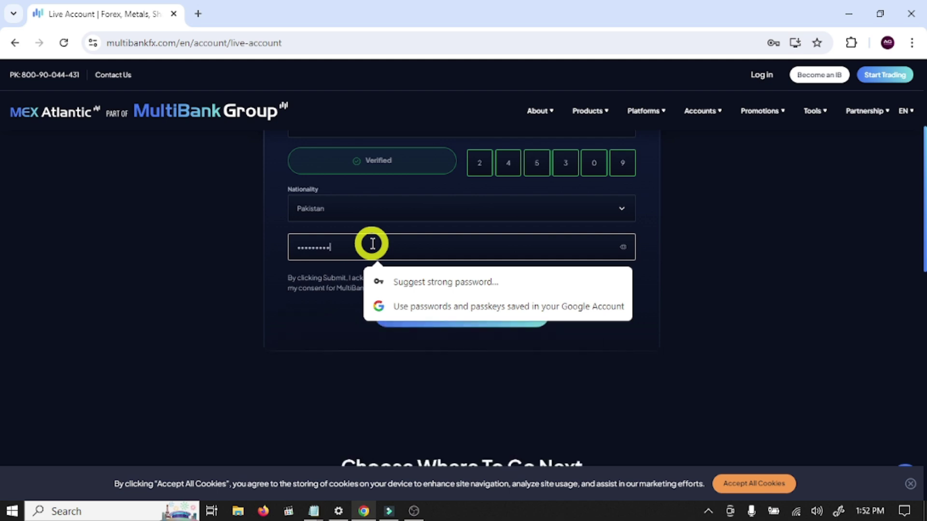
pyautogui.click(293, 323)
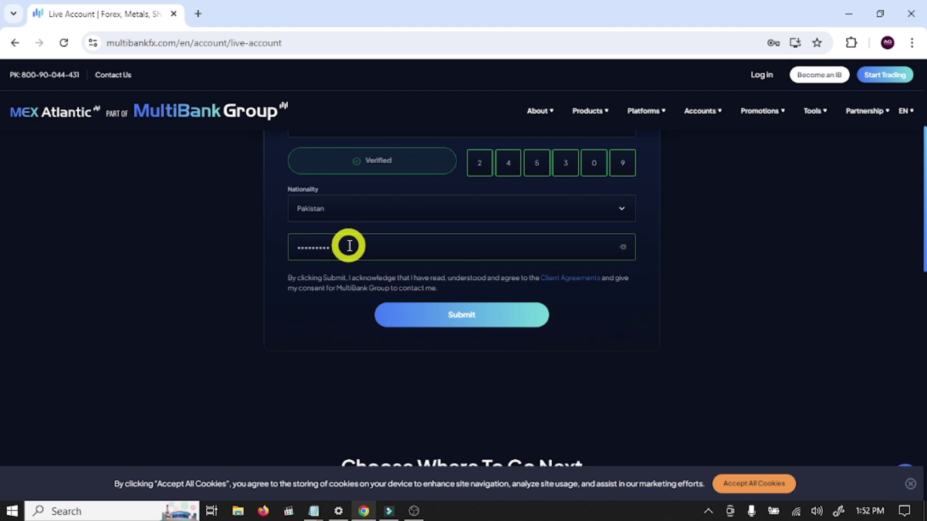
pyautogui.scroll(1, 358, 265)
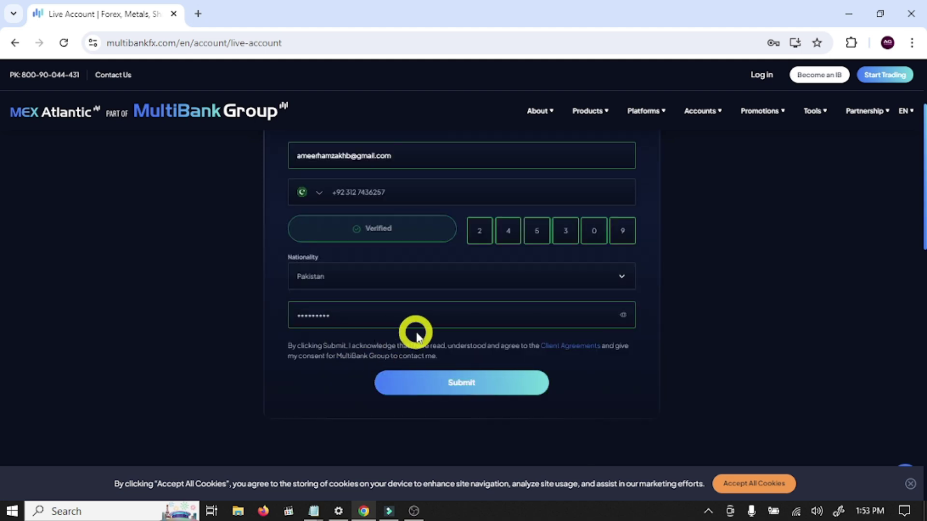
pyautogui.scroll(2, 415, 285)
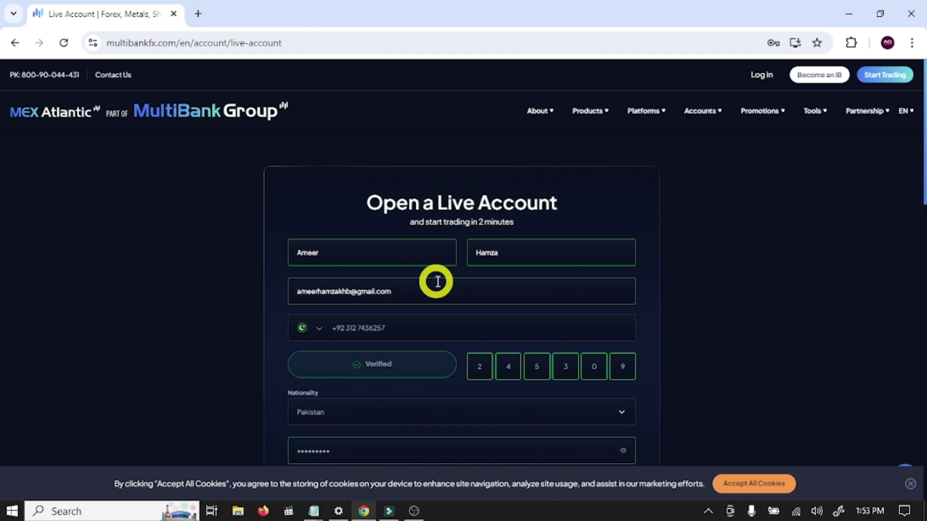
pyautogui.scroll(-2, 414, 285)
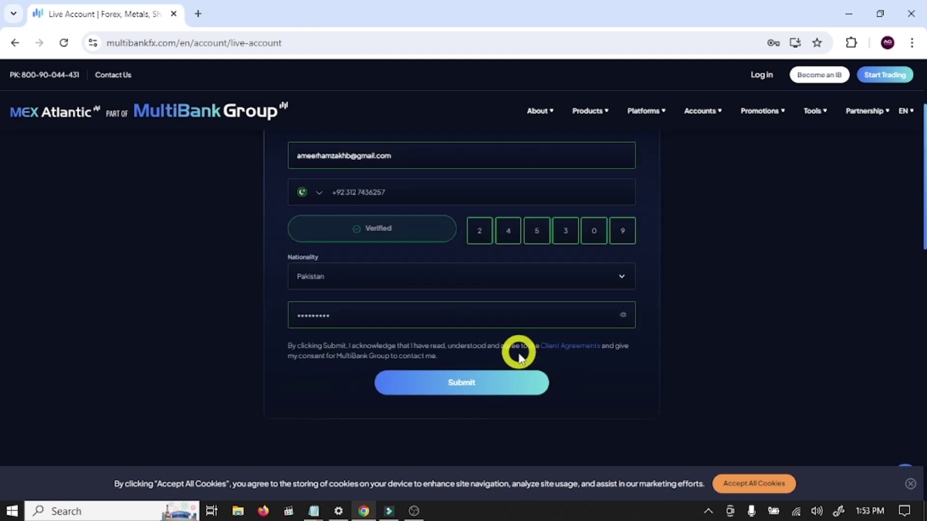
# Submit the registration, decline saving the password, and set employment status to Self Employed
pyautogui.click(469, 385)
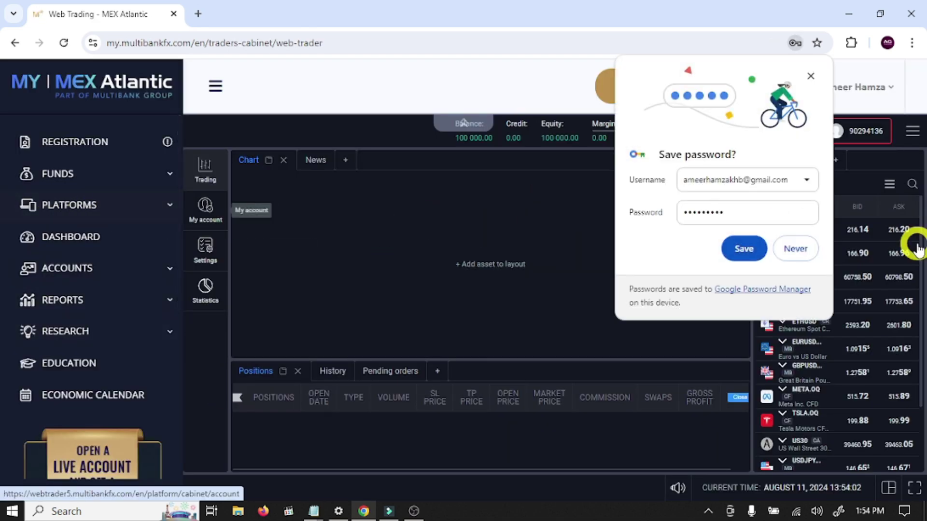
pyautogui.click(792, 255)
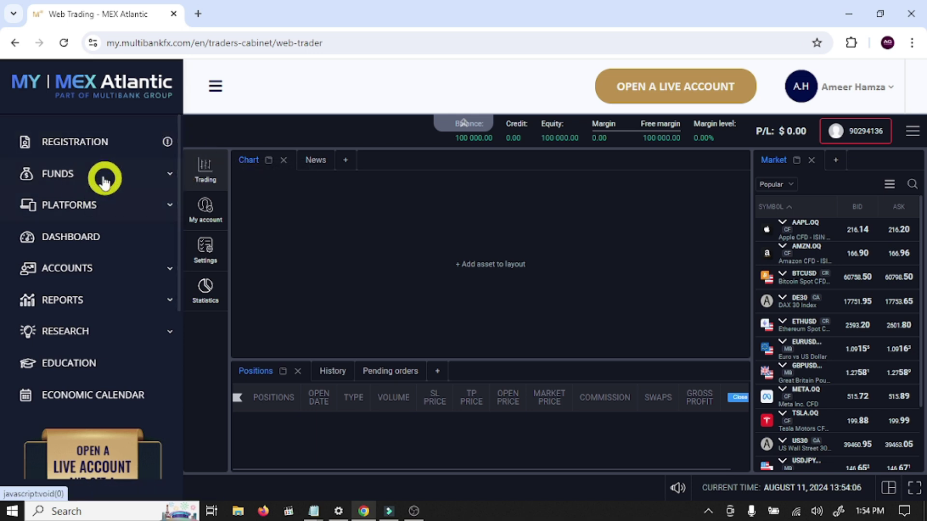
pyautogui.click(98, 153)
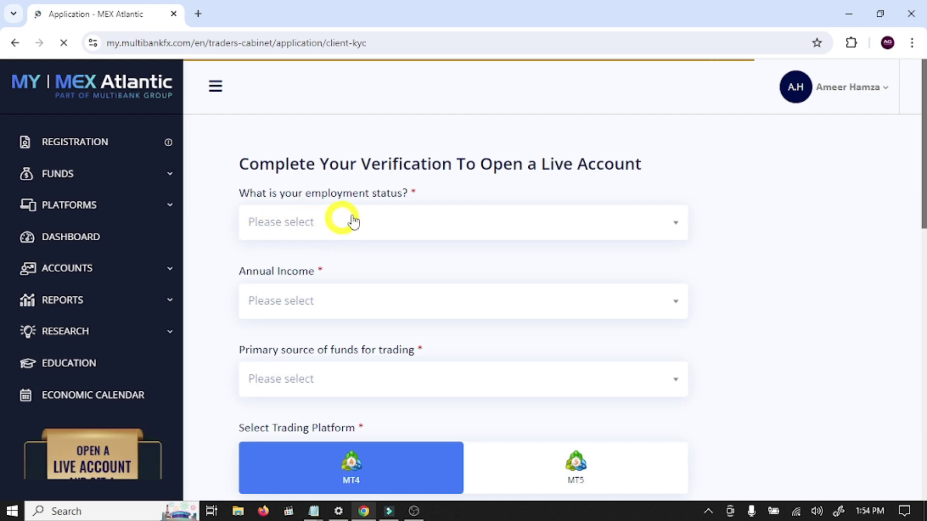
pyautogui.click(485, 223)
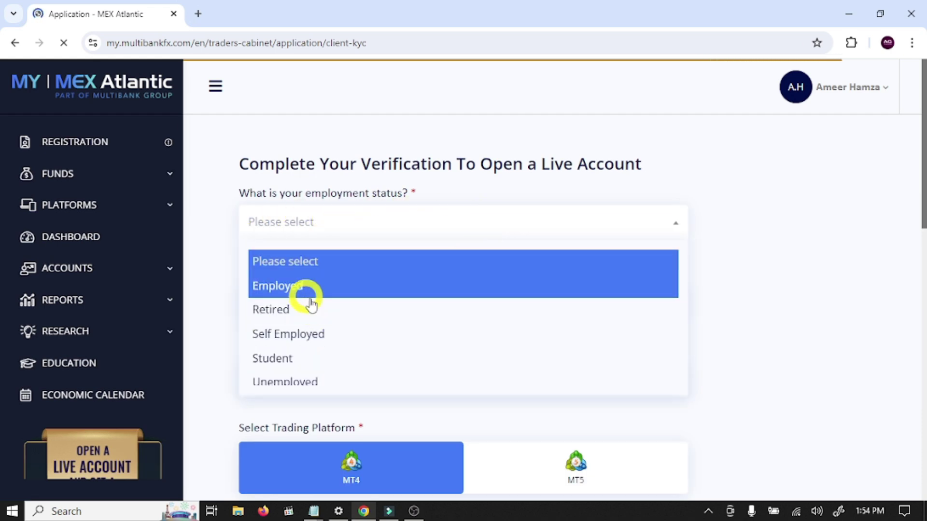
pyautogui.click(332, 335)
# Set annual income to $25,001 - $50,000 and primary source of funds to Investments income
pyautogui.click(360, 302)
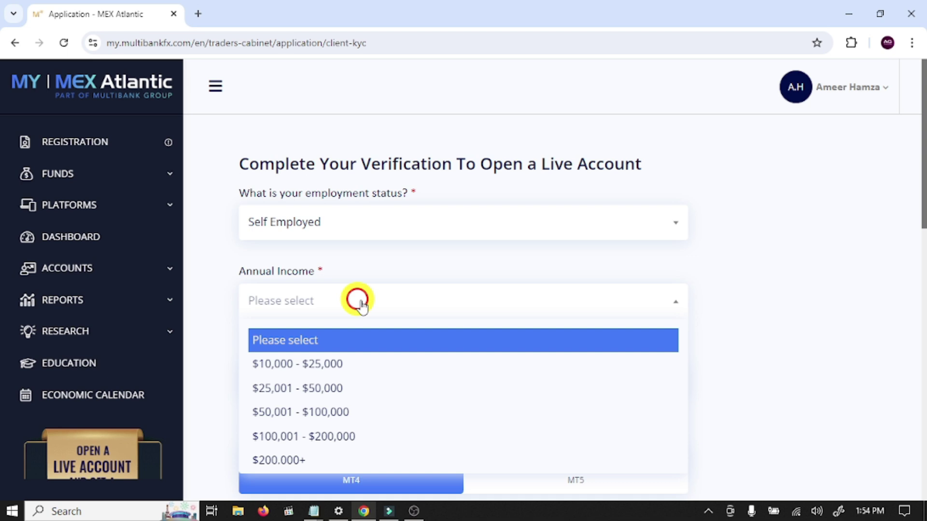
pyautogui.click(328, 359)
pyautogui.scroll(-1, 393, 331)
pyautogui.click(399, 235)
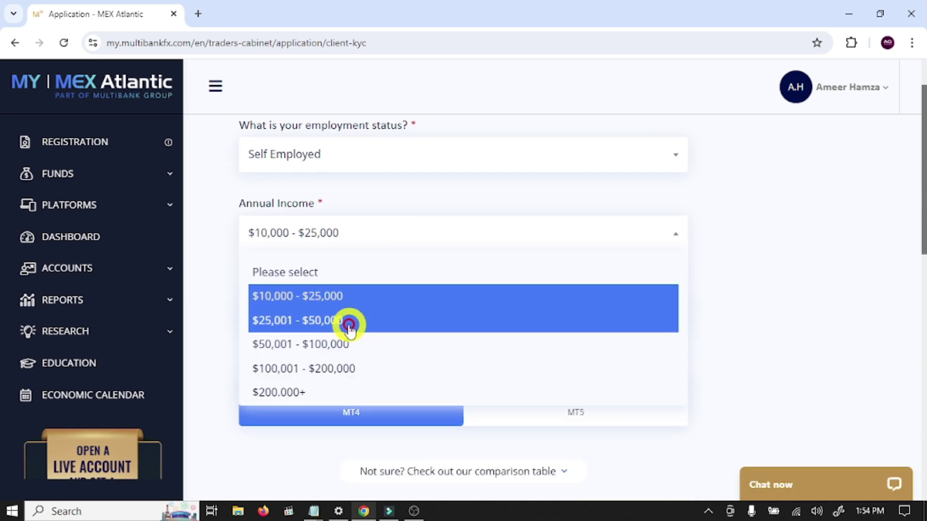
pyautogui.click(349, 325)
pyautogui.scroll(-3, 367, 319)
pyautogui.click(387, 183)
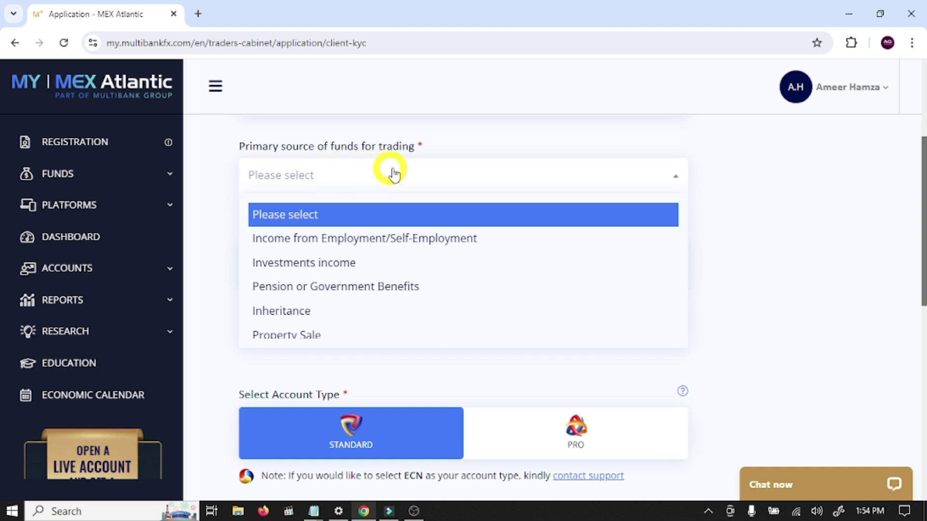
pyautogui.click(356, 263)
pyautogui.scroll(-5, 430, 257)
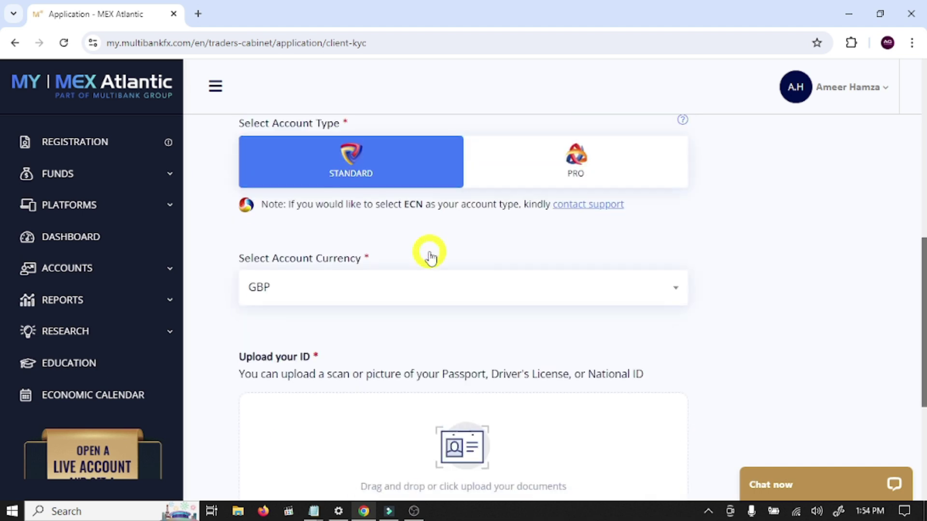
pyautogui.scroll(5, 429, 256)
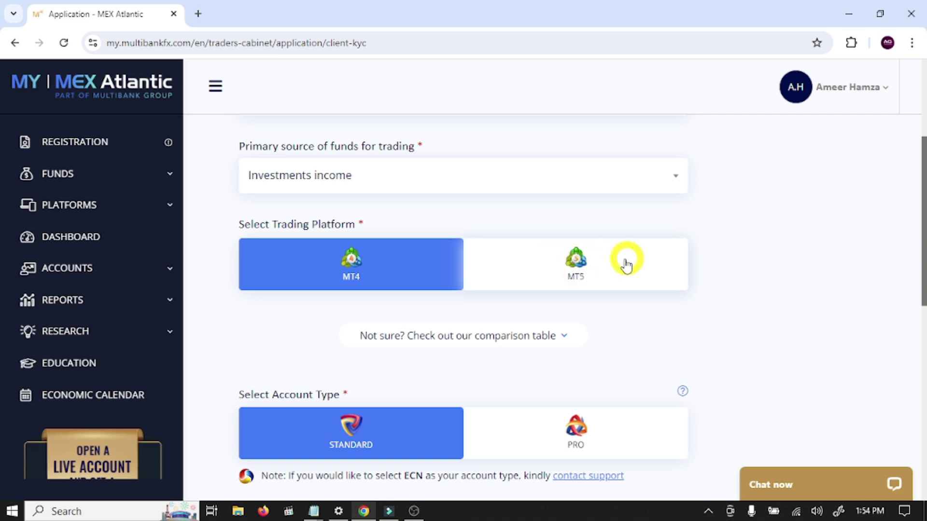
# Choose the MT5 platform, the PRO account type and USD as account currency
pyautogui.click(579, 260)
pyautogui.scroll(-1, 734, 308)
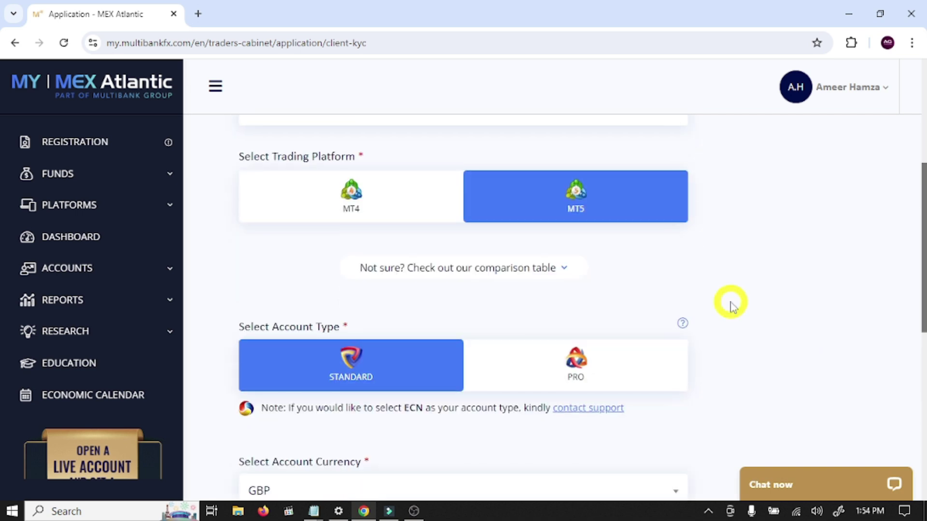
pyautogui.scroll(-1, 731, 304)
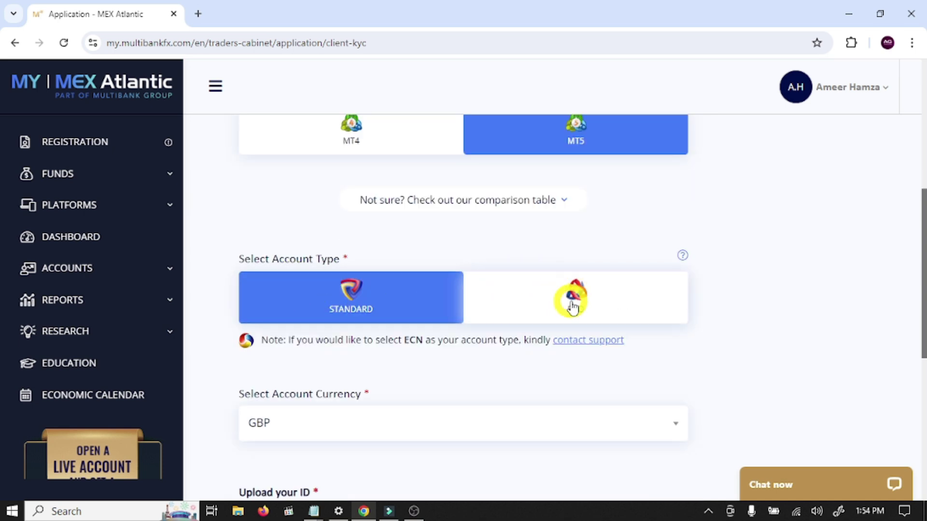
pyautogui.click(599, 298)
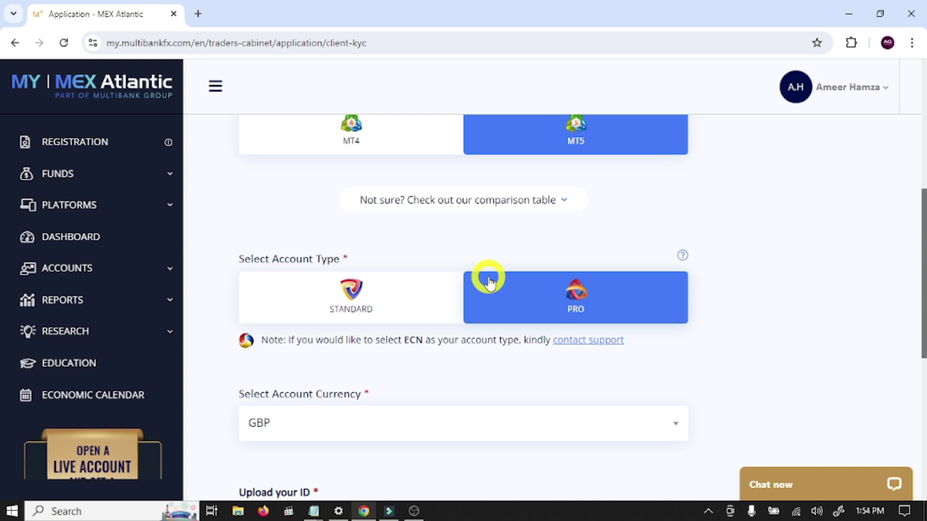
pyautogui.scroll(-2, 485, 278)
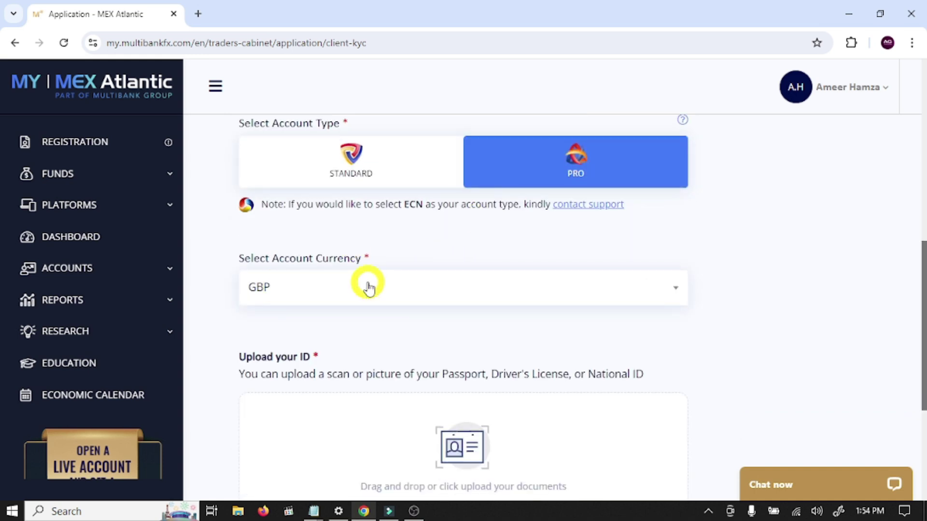
pyautogui.scroll(-1, 374, 284)
pyautogui.click(347, 221)
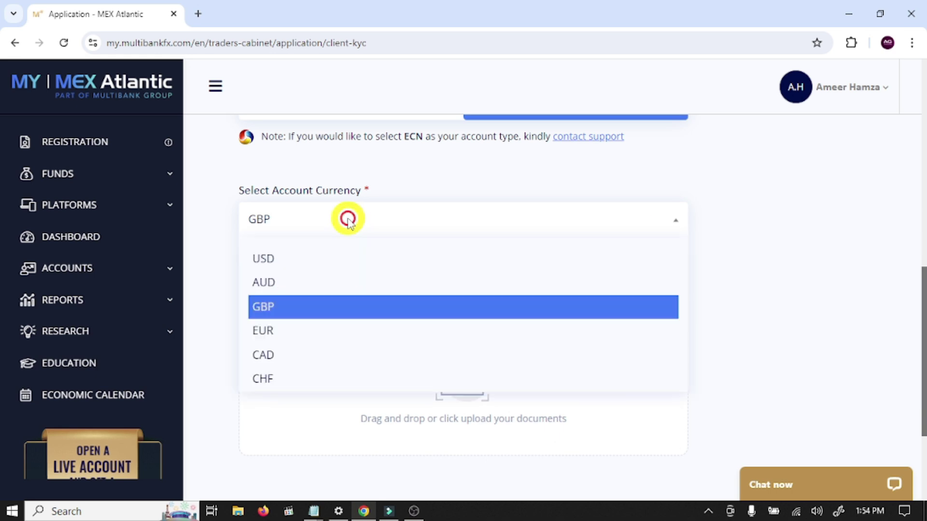
pyautogui.click(288, 258)
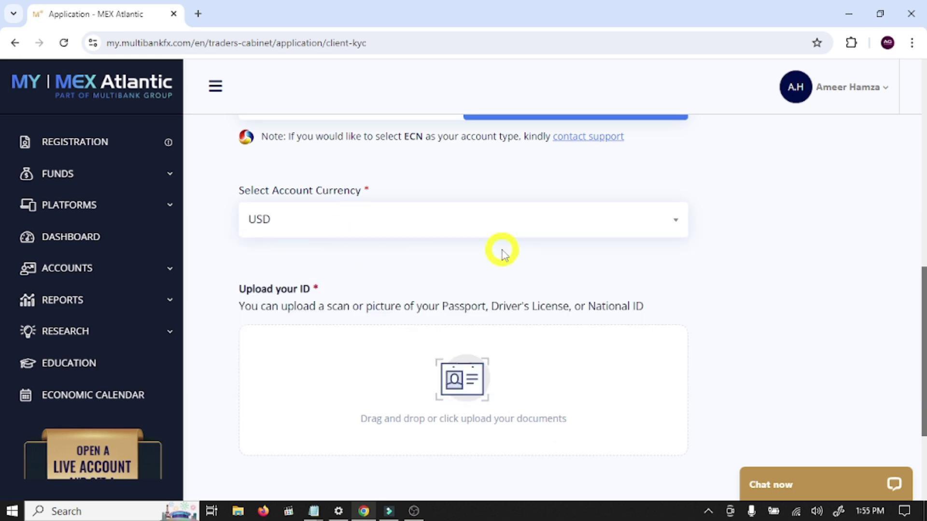
pyautogui.scroll(-3, 480, 251)
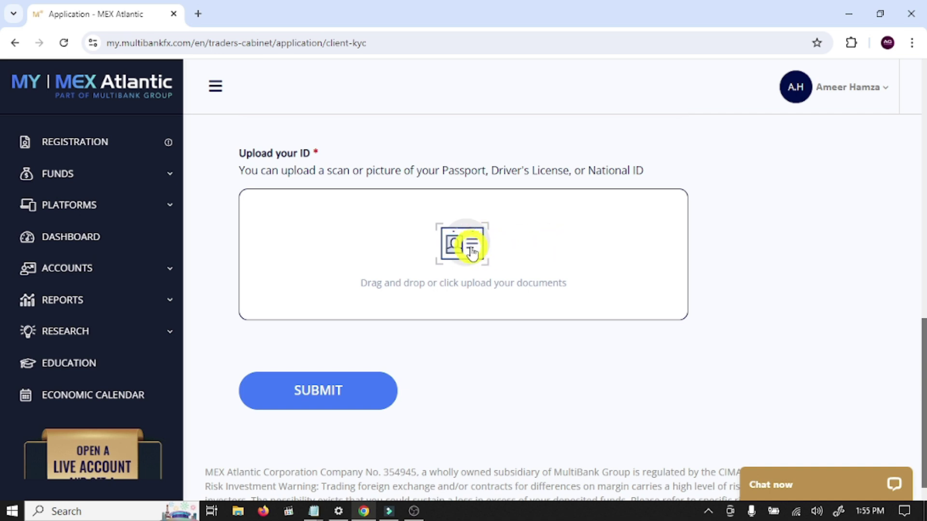
# Start the ID document upload and browse to the Downloads folder for the file
pyautogui.click(471, 249)
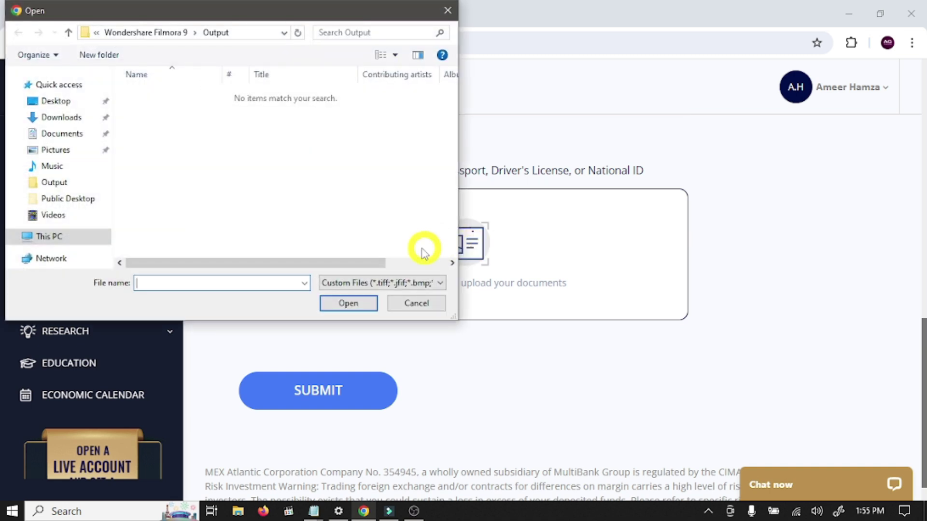
pyautogui.click(58, 117)
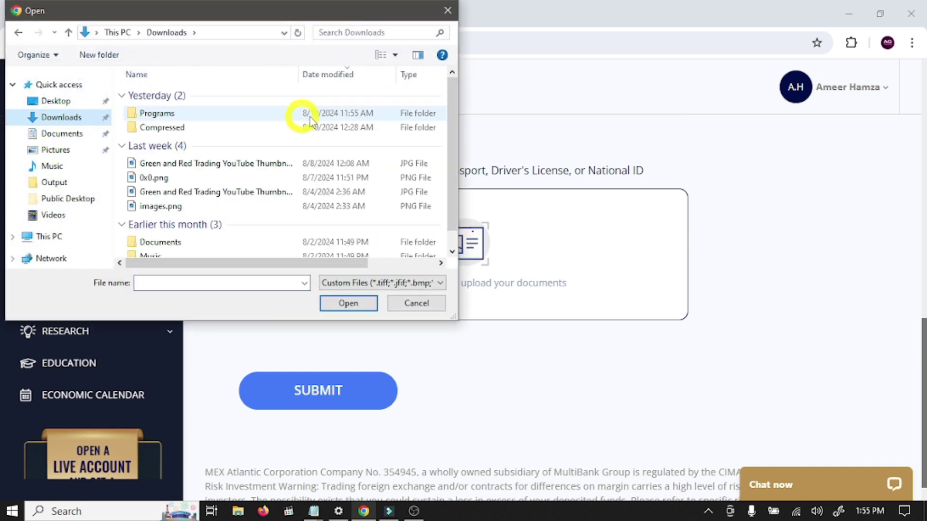
pyautogui.scroll(-1, 193, 176)
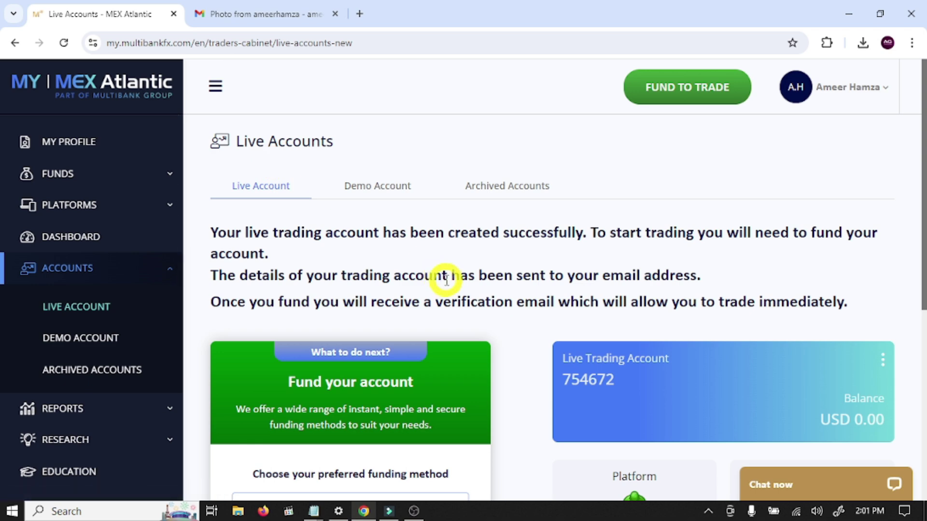
pyautogui.press('F10')
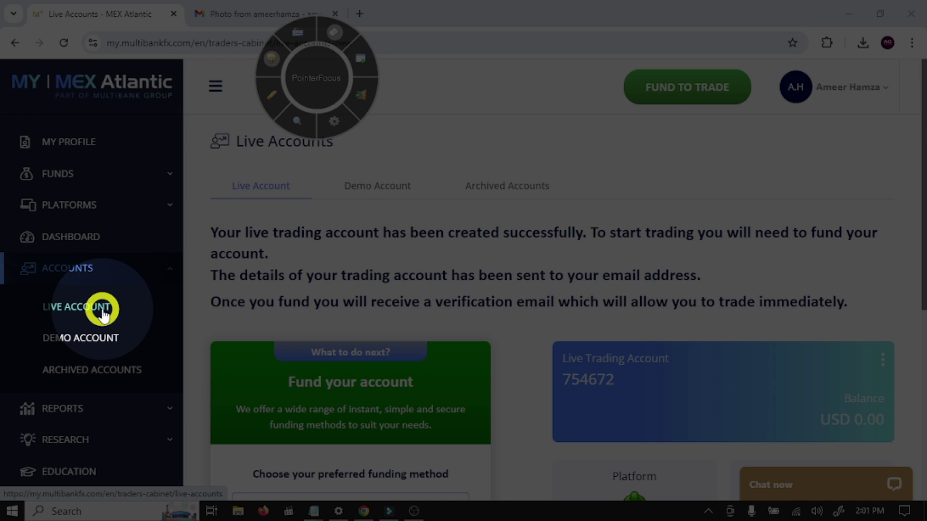
pyautogui.scroll(-1, 631, 335)
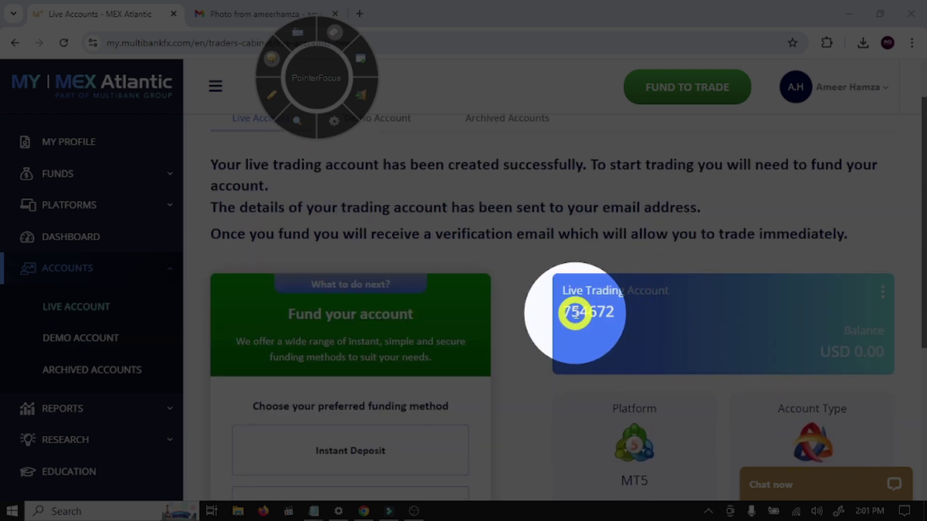
pyautogui.moveTo(571, 313); pyautogui.dragTo(604, 313)
pyautogui.scroll(-2, 606, 321)
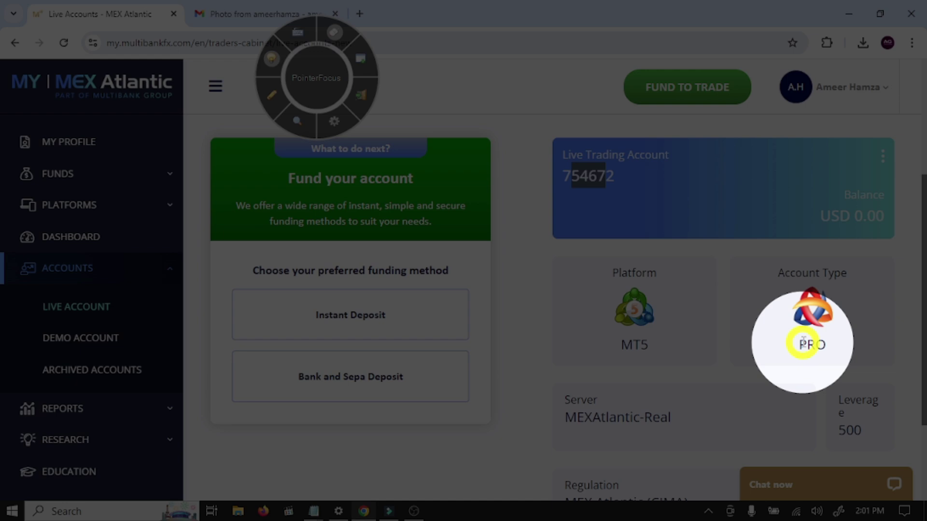
pyautogui.scroll(-1, 815, 336)
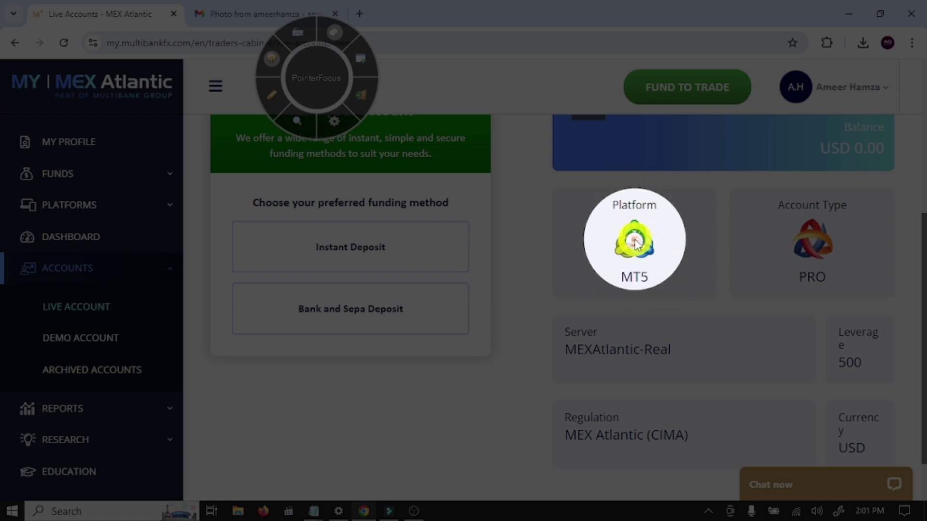
pyautogui.scroll(3, 635, 242)
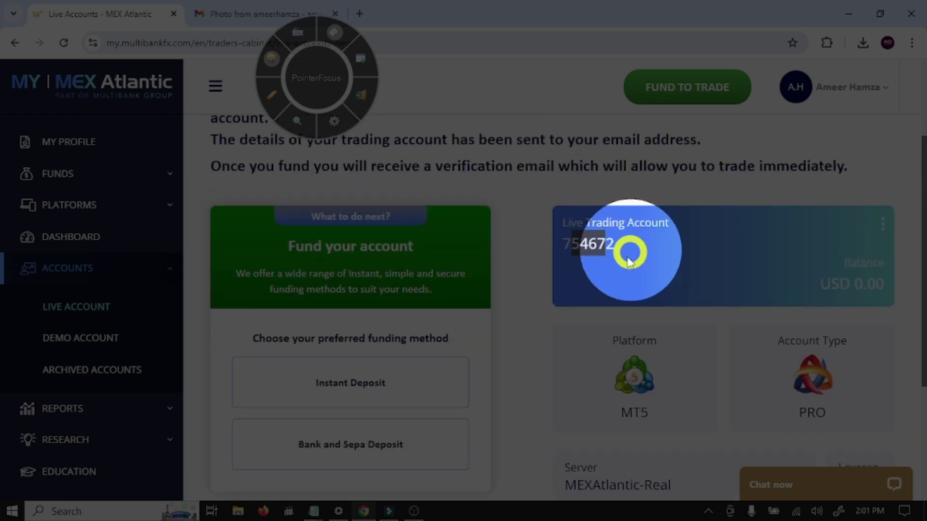
pyautogui.scroll(-3, 605, 245)
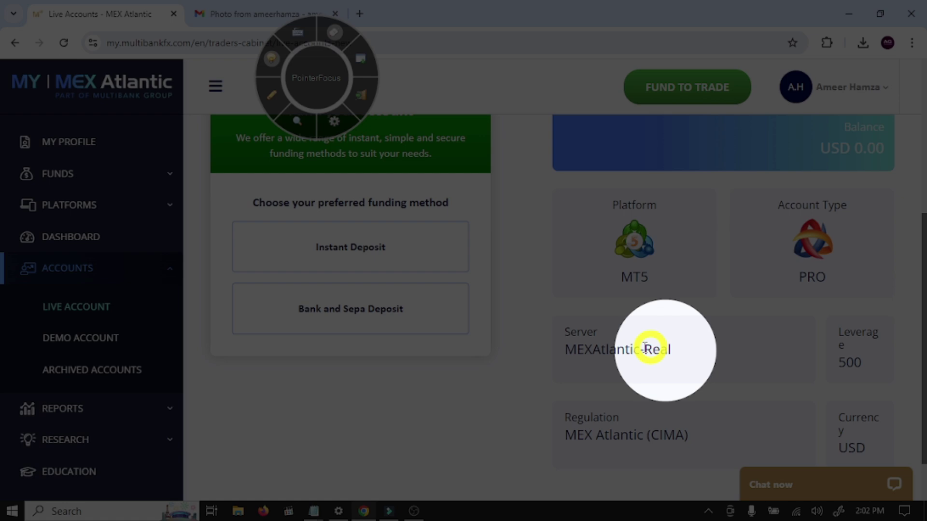
# Open the 'Your Live Trading Account Details | MEX Atlantic' email and scroll to the login details
pyautogui.click(236, 16)
pyautogui.click(22, 48)
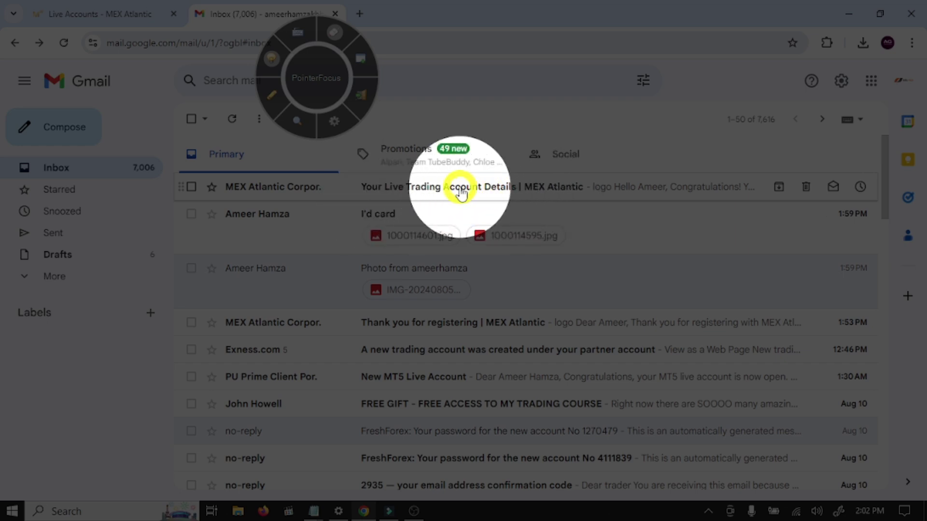
pyautogui.click(461, 193)
pyautogui.scroll(-3, 476, 217)
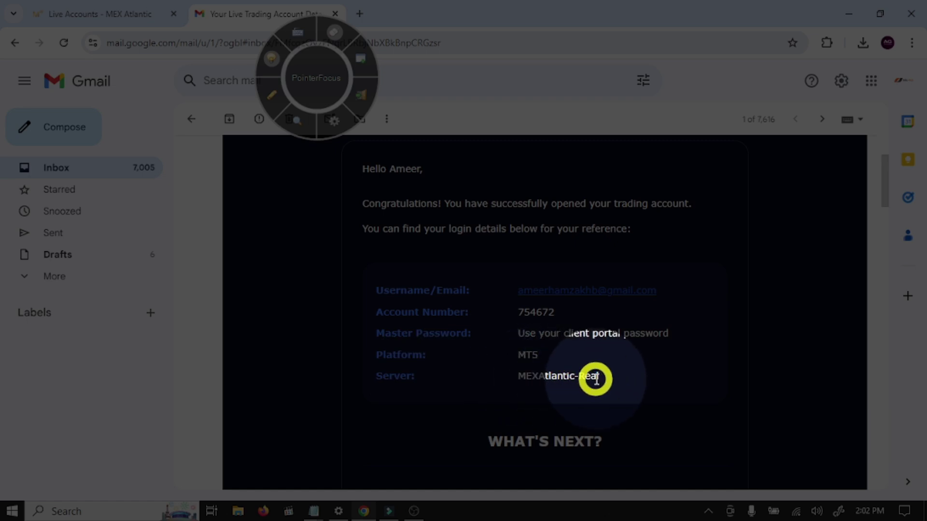
pyautogui.press('Escape')
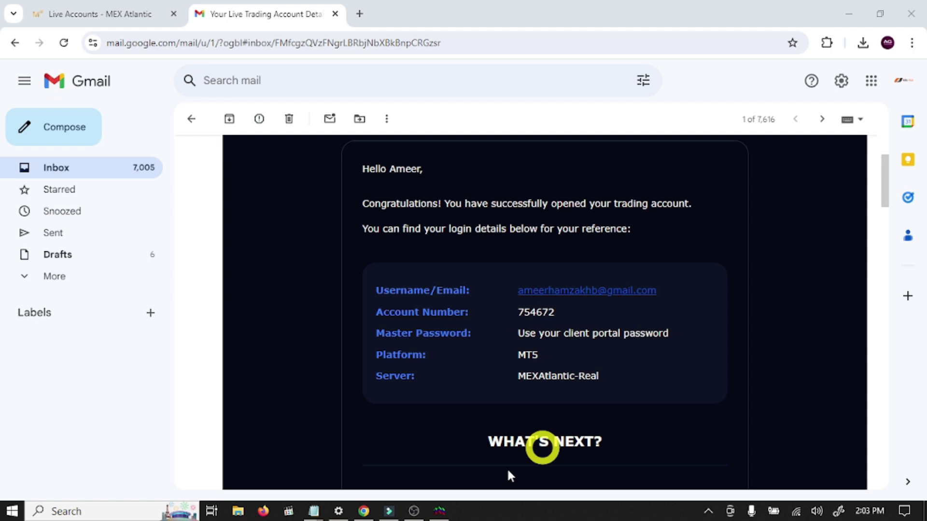
# In MetaTrader 5, start Open an Account and search for the broker 'multibank'
pyautogui.click(442, 511)
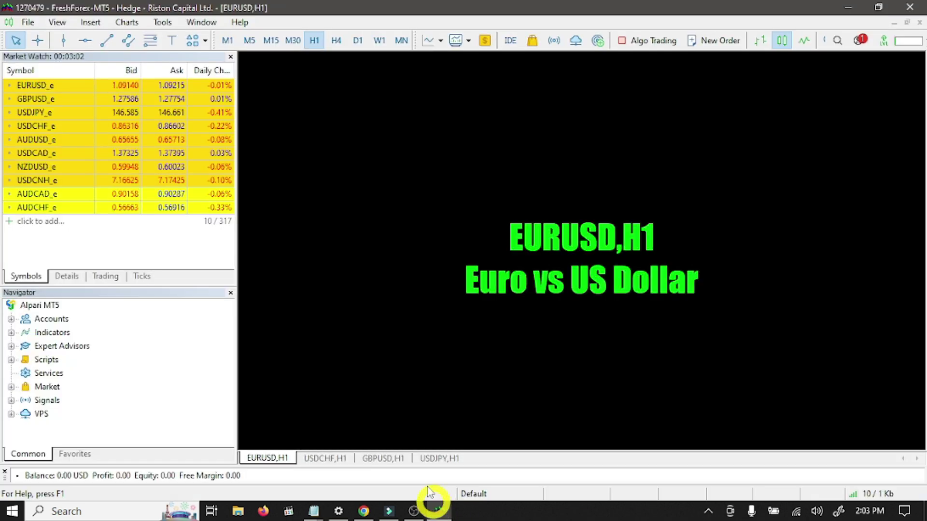
pyautogui.press('F10')
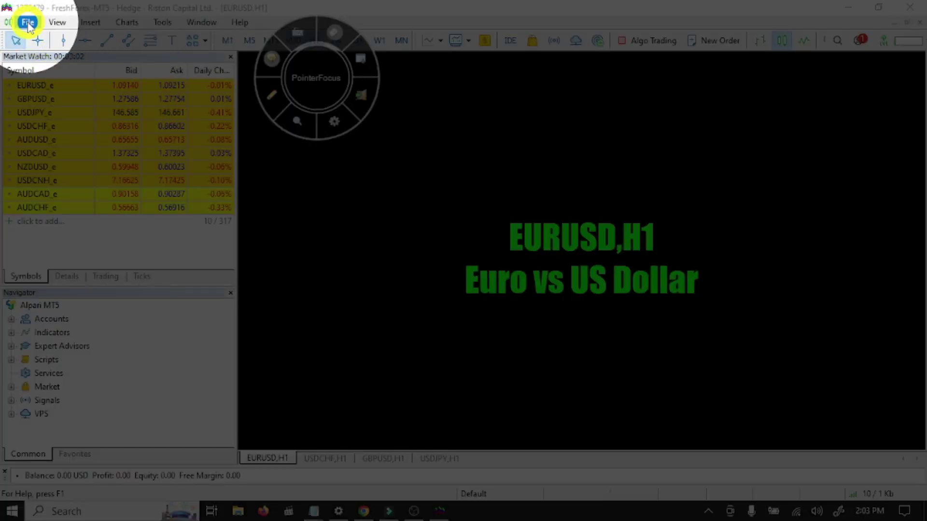
pyautogui.click(28, 23)
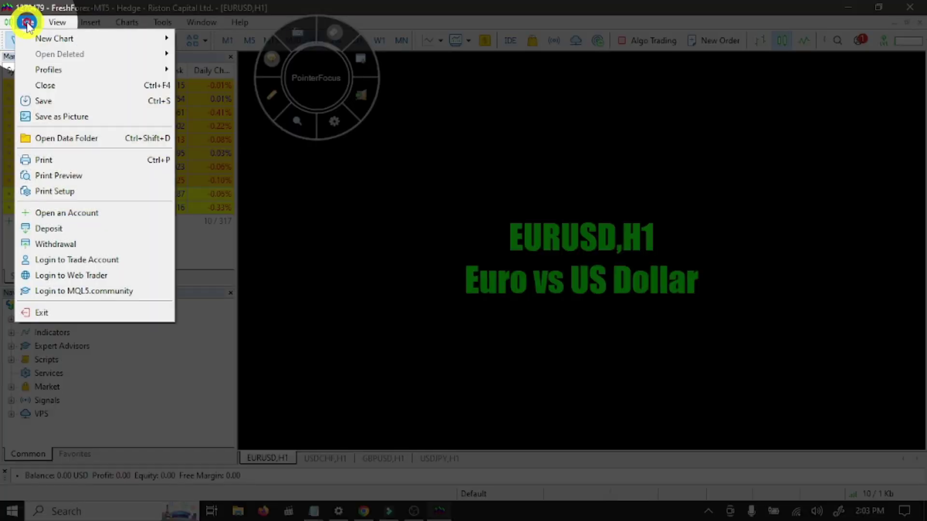
pyautogui.click(64, 216)
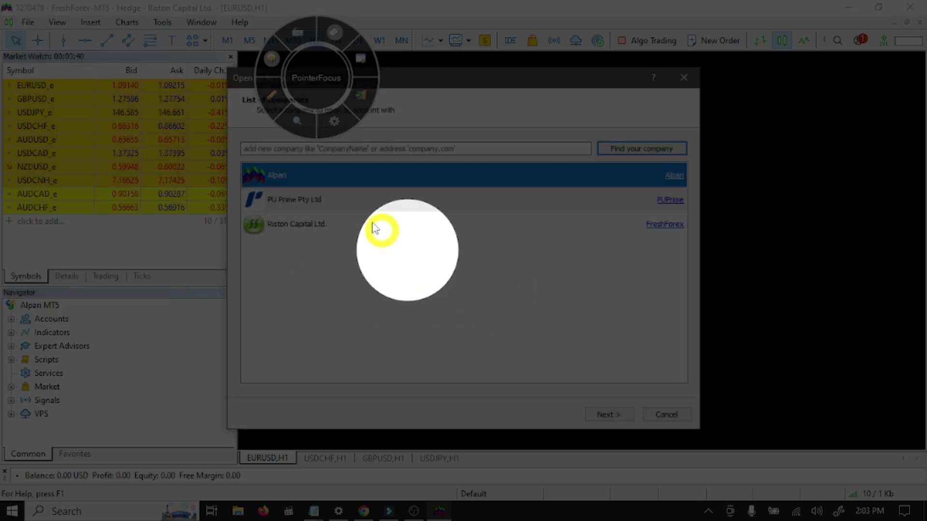
pyautogui.click(312, 149)
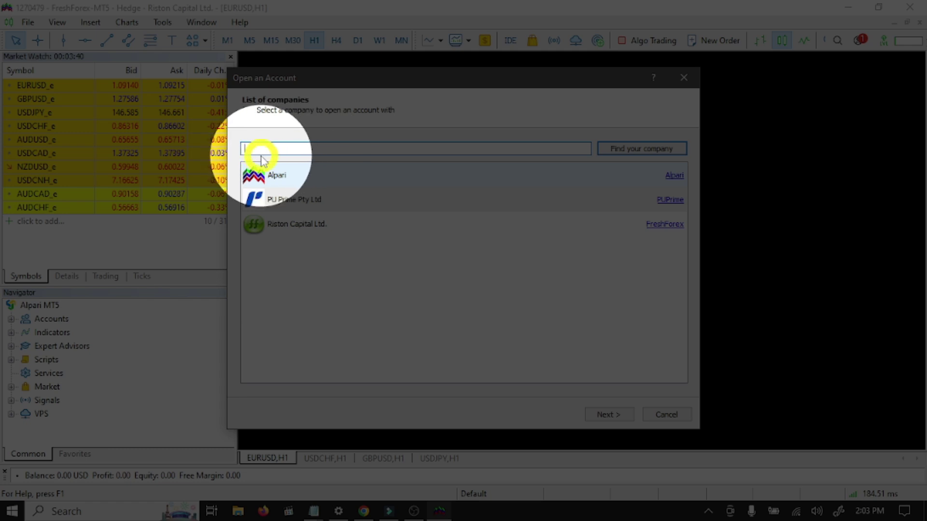
pyautogui.write('mul')
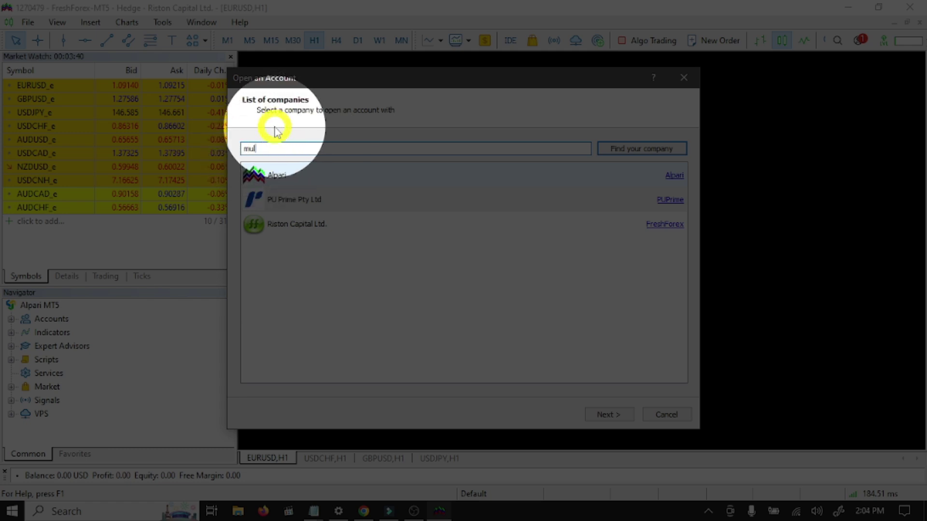
pyautogui.write('tibankfx')
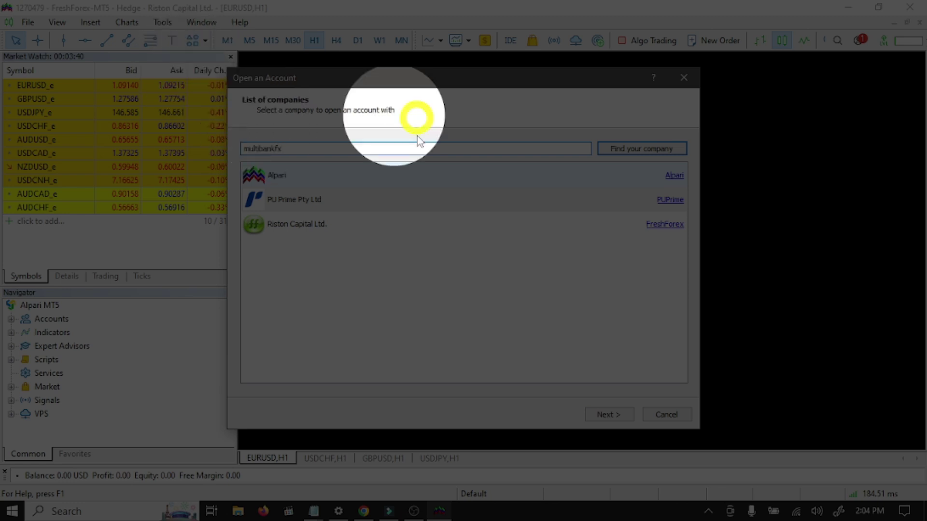
pyautogui.click(619, 150)
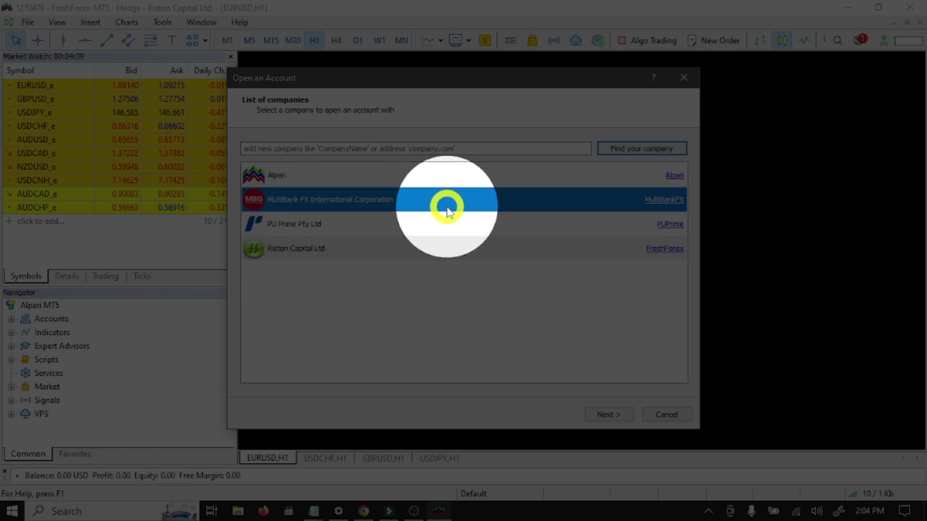
# Pick MultiBank FX International Corporation and choose to connect an existing trade account
pyautogui.click(607, 415)
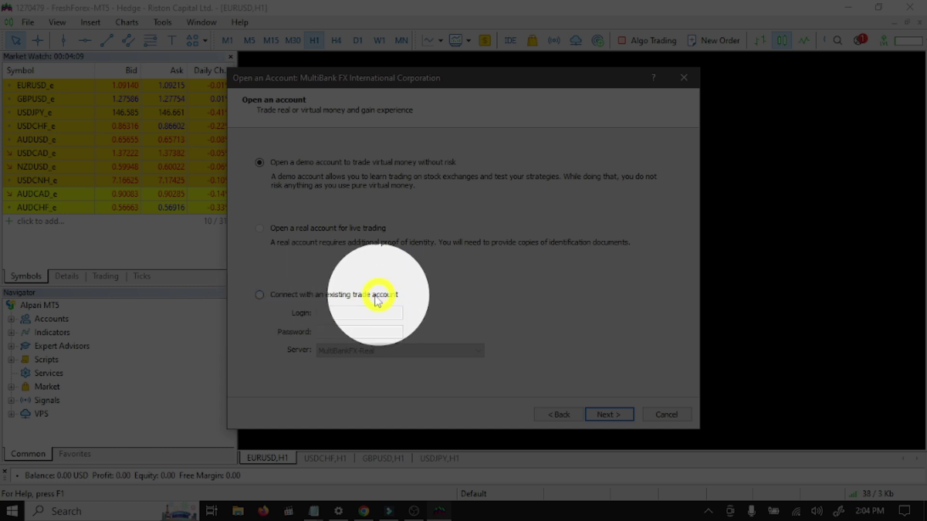
pyautogui.click(259, 294)
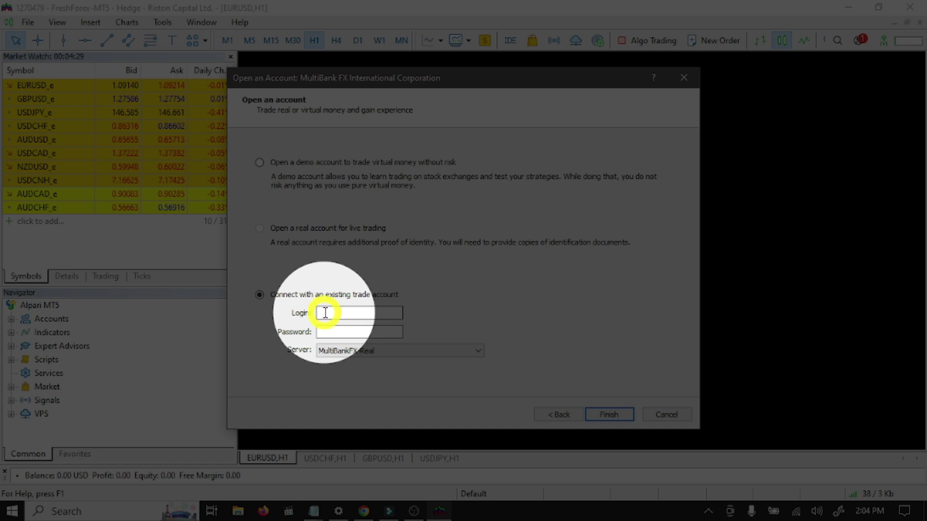
pyautogui.click(322, 312)
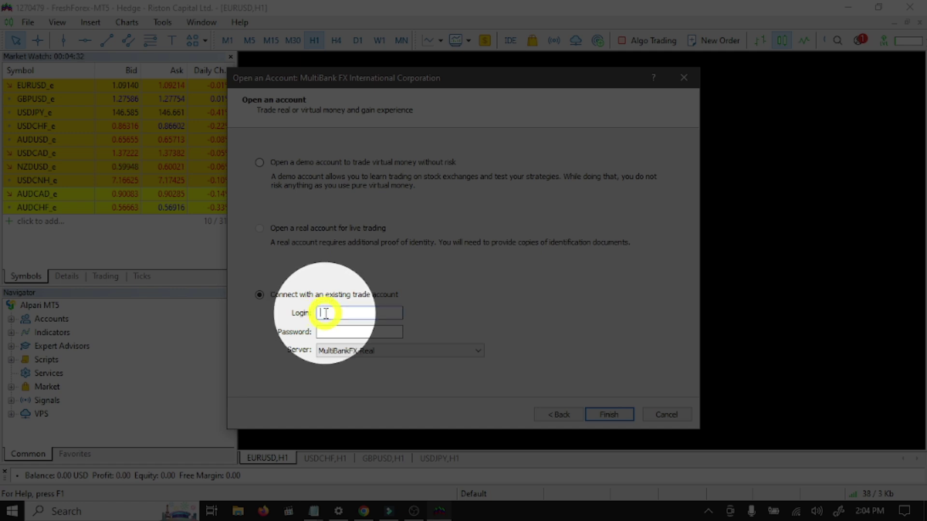
pyautogui.click(365, 511)
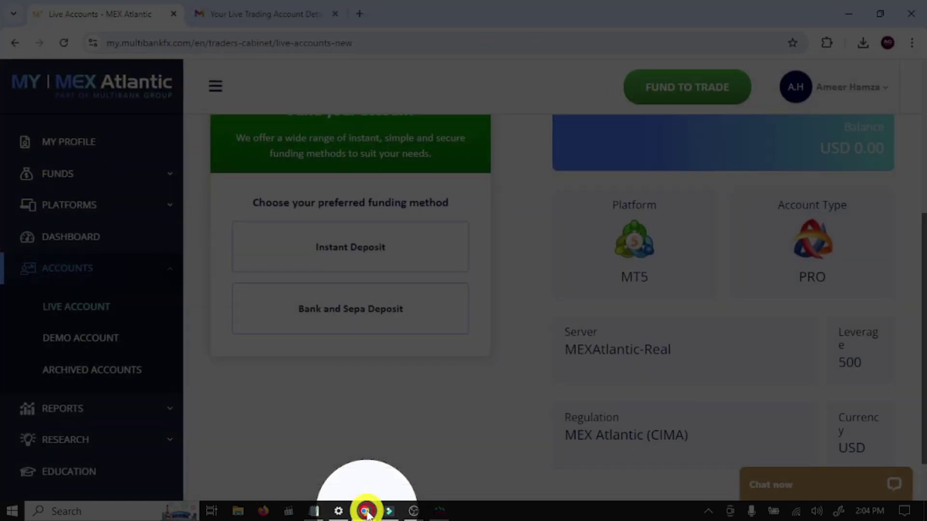
# Copy the account number from the account-details email and return to MetaTrader 5's login field
pyautogui.click(289, 15)
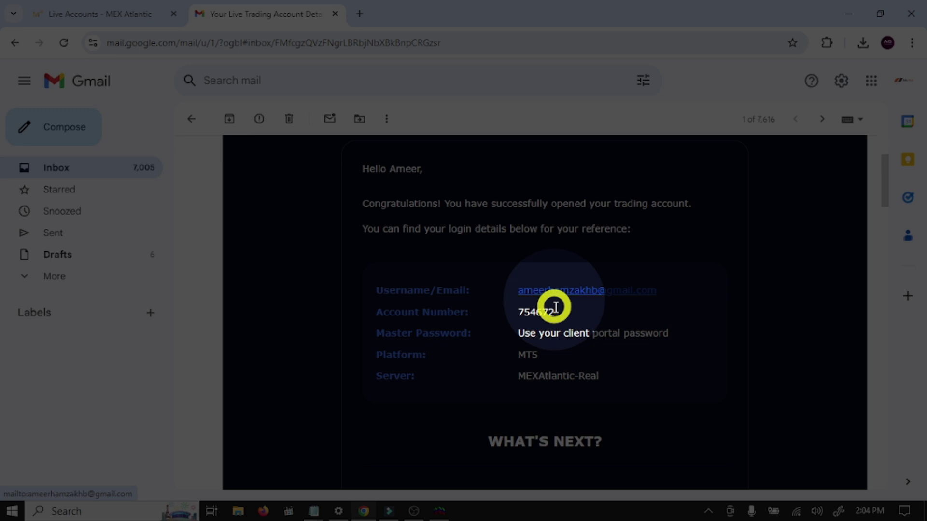
pyautogui.moveTo(556, 309); pyautogui.dragTo(516, 314)
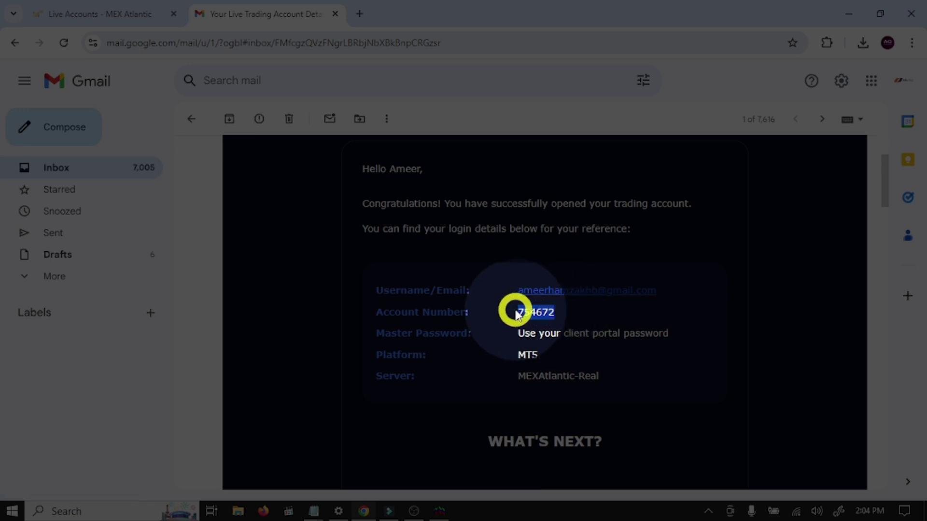
pyautogui.rightClick(530, 312)
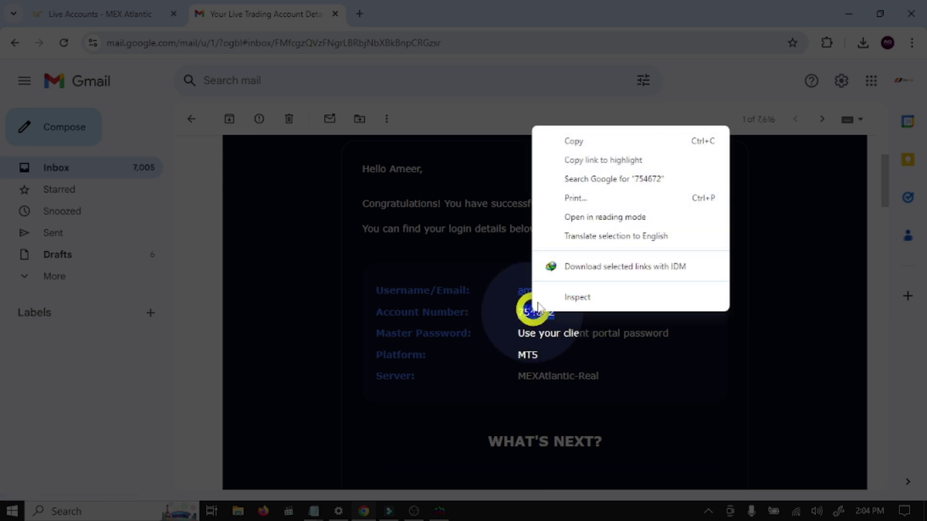
pyautogui.click(575, 144)
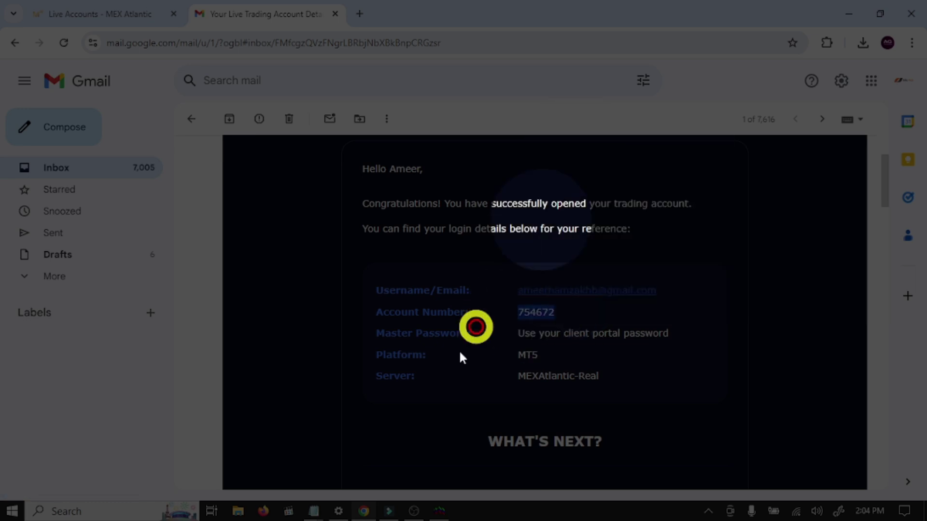
pyautogui.click(438, 510)
pyautogui.click(347, 314)
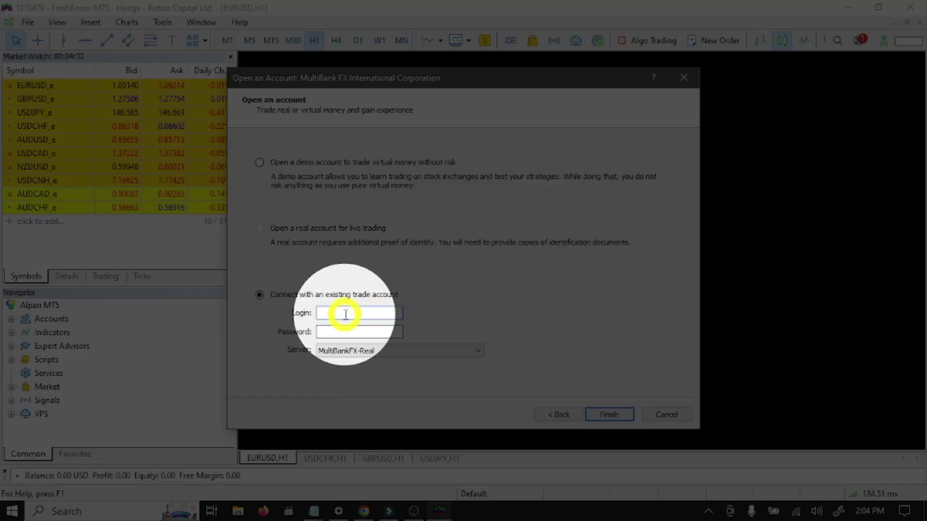
# Paste the login, enter the password, connect on MultiBankFX-Real, and open an AUDJPY chart
pyautogui.rightClick(346, 314)
pyautogui.click(196, 182)
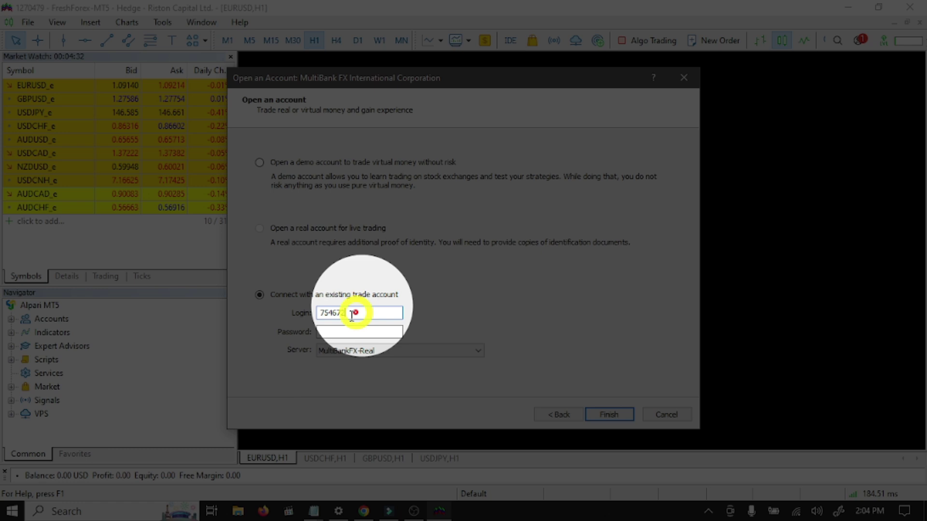
pyautogui.click(332, 332)
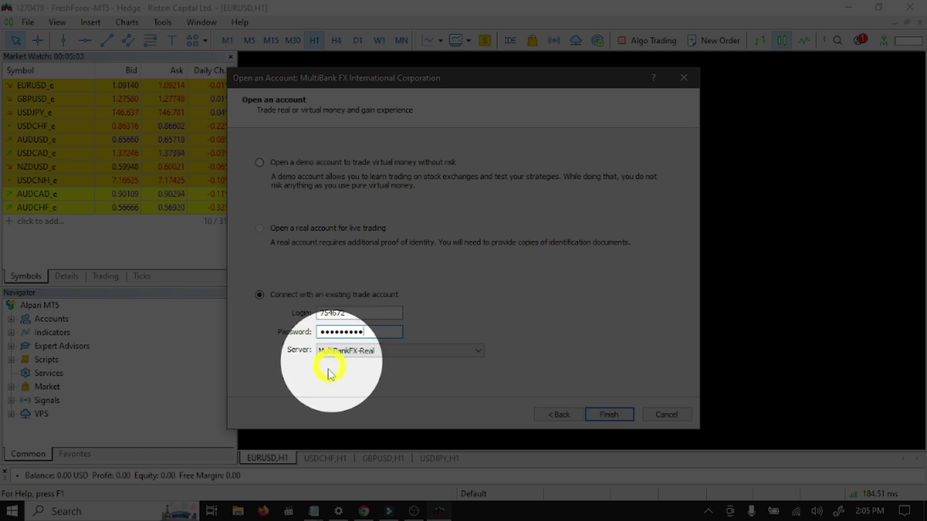
pyautogui.click(360, 351)
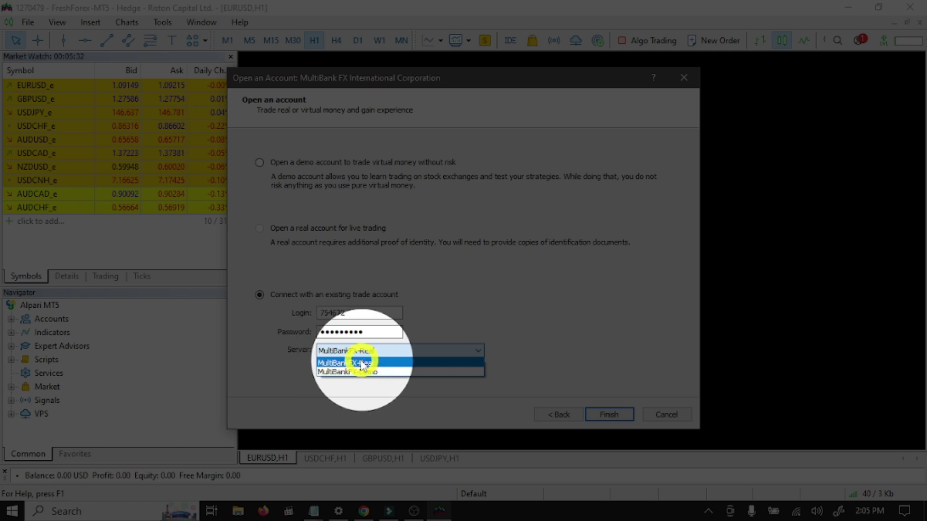
pyautogui.click(361, 363)
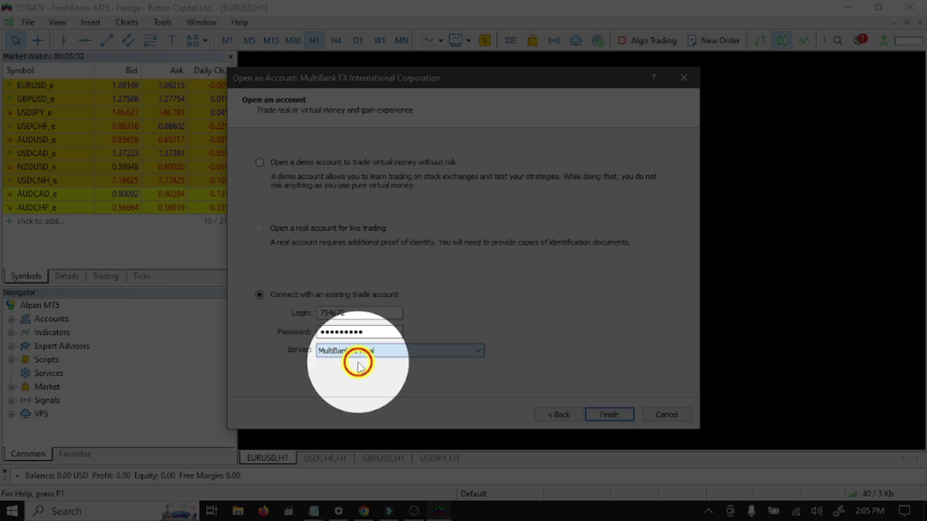
pyautogui.click(608, 415)
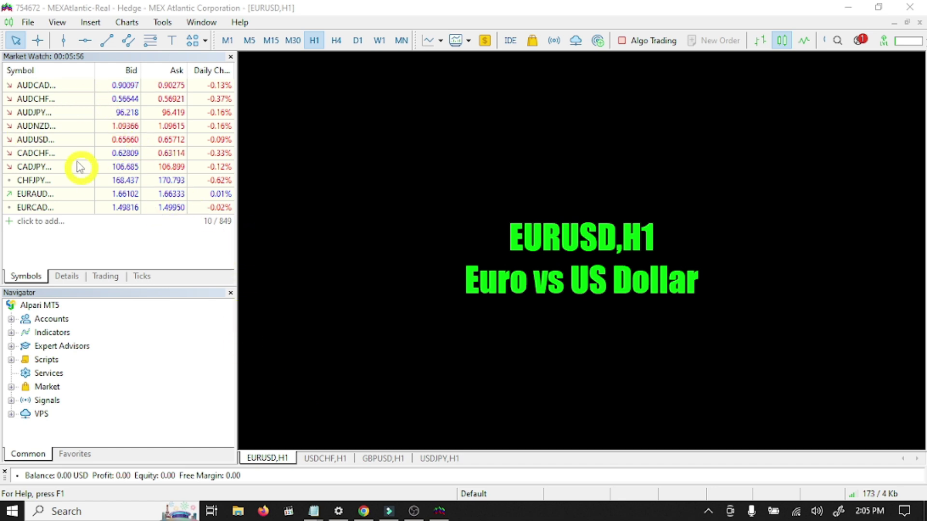
pyautogui.moveTo(51, 115); pyautogui.dragTo(427, 145)
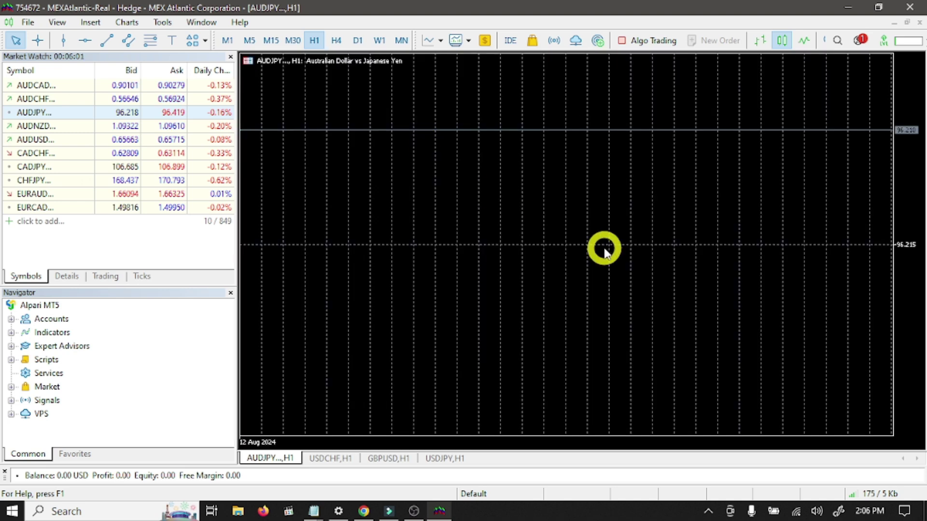
# Open Instant Deposit from the Live Accounts page and browse the Additional Methods and Bank Transfer options
pyautogui.click(365, 512)
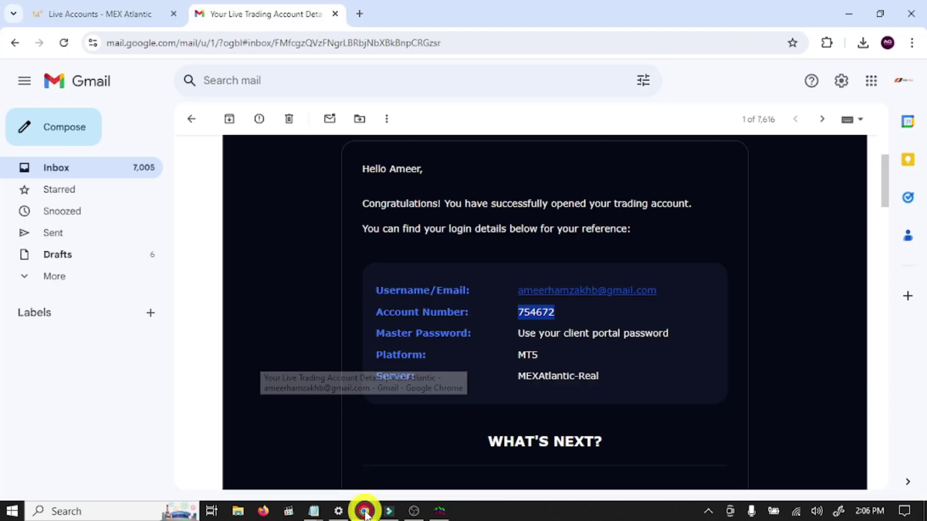
pyautogui.click(99, 15)
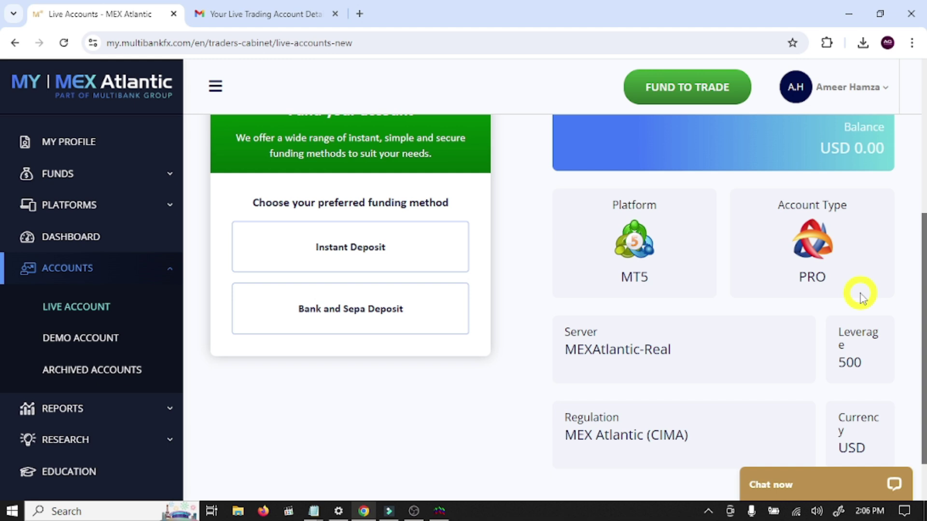
pyautogui.click(345, 249)
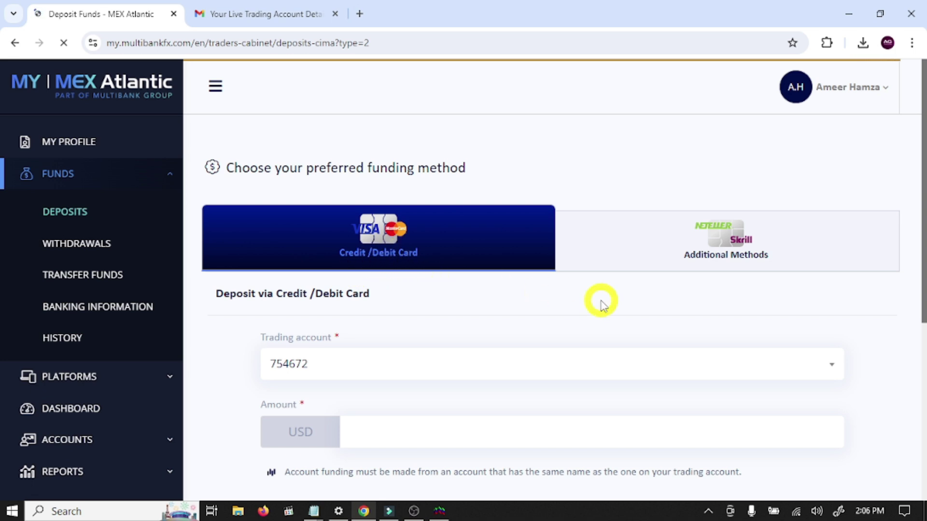
pyautogui.click(727, 258)
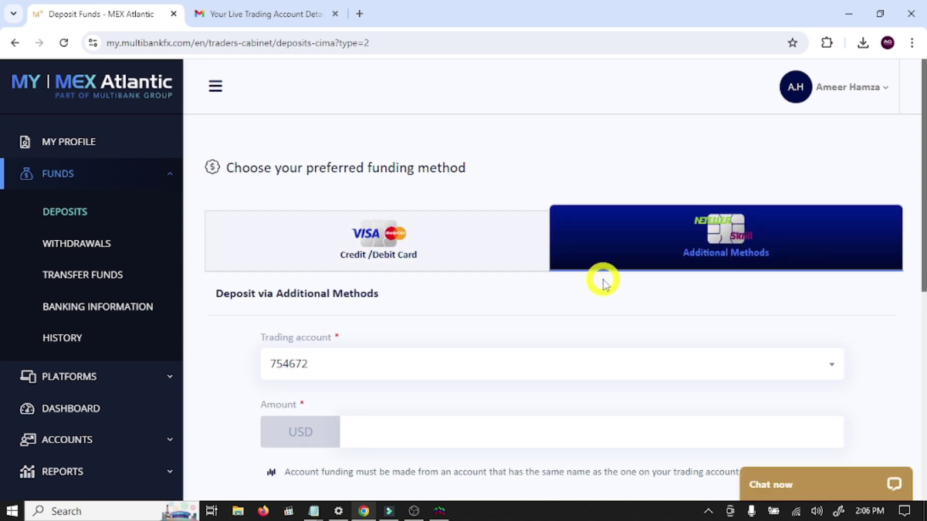
pyautogui.scroll(-5, 309, 357)
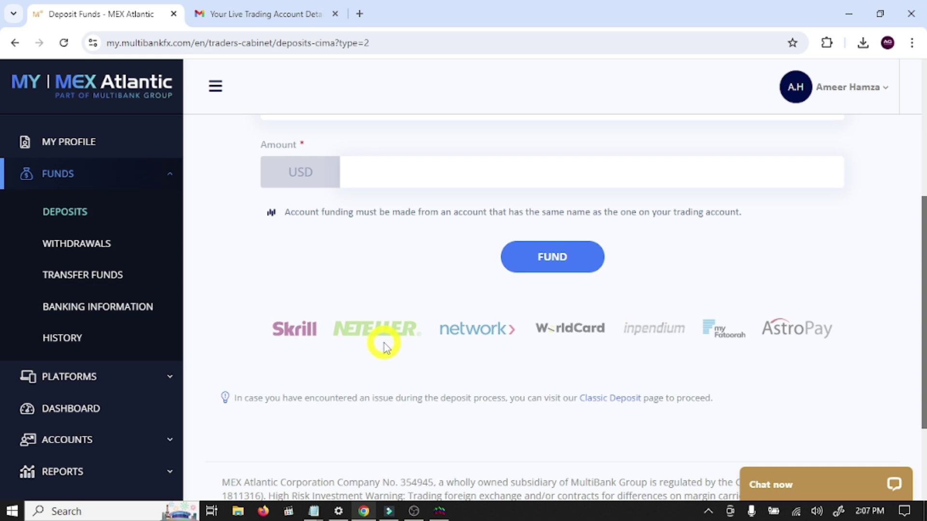
pyautogui.click(490, 344)
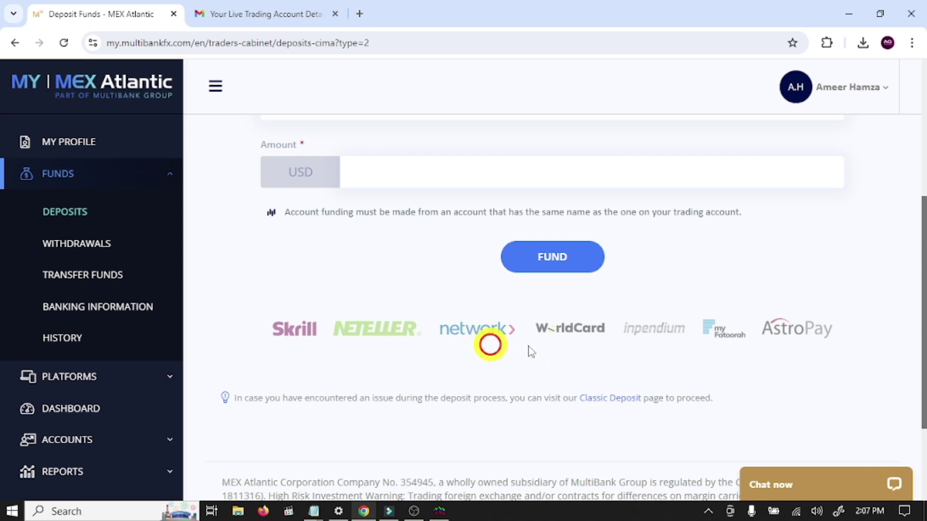